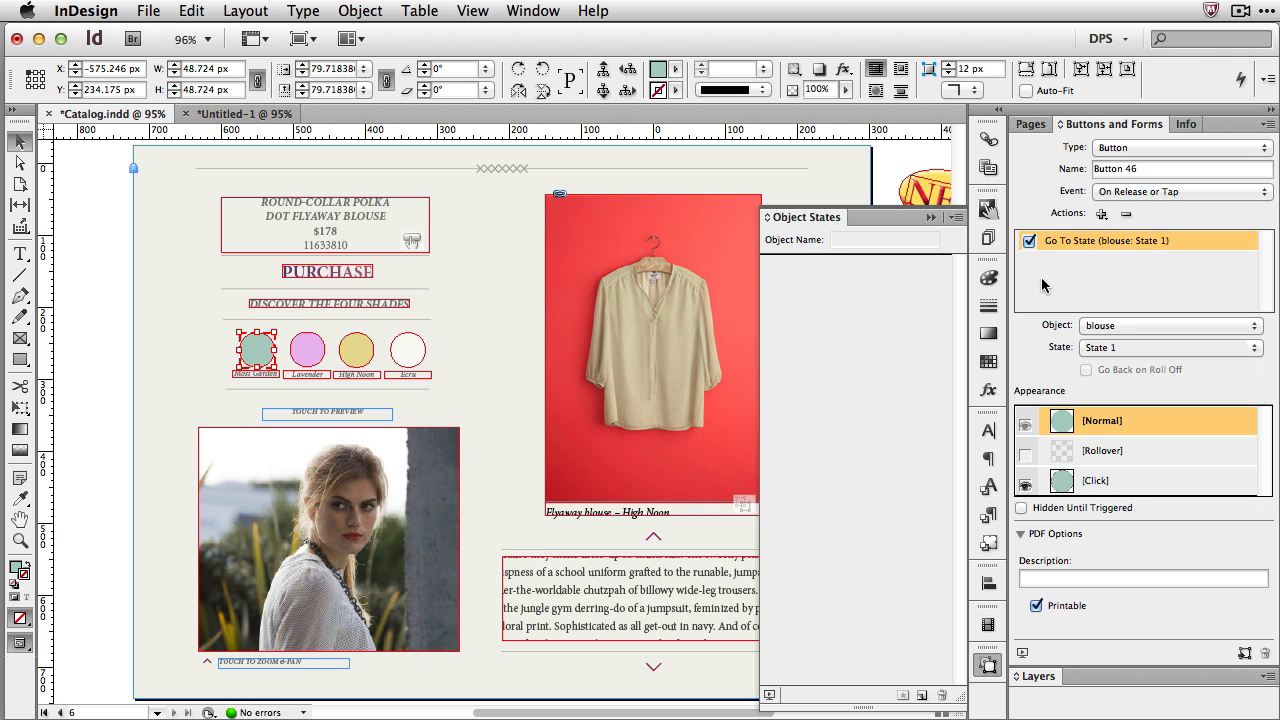
Step: Cut the Moss Garden swatch button out of its group and paste it back onto the page
click(988, 664)
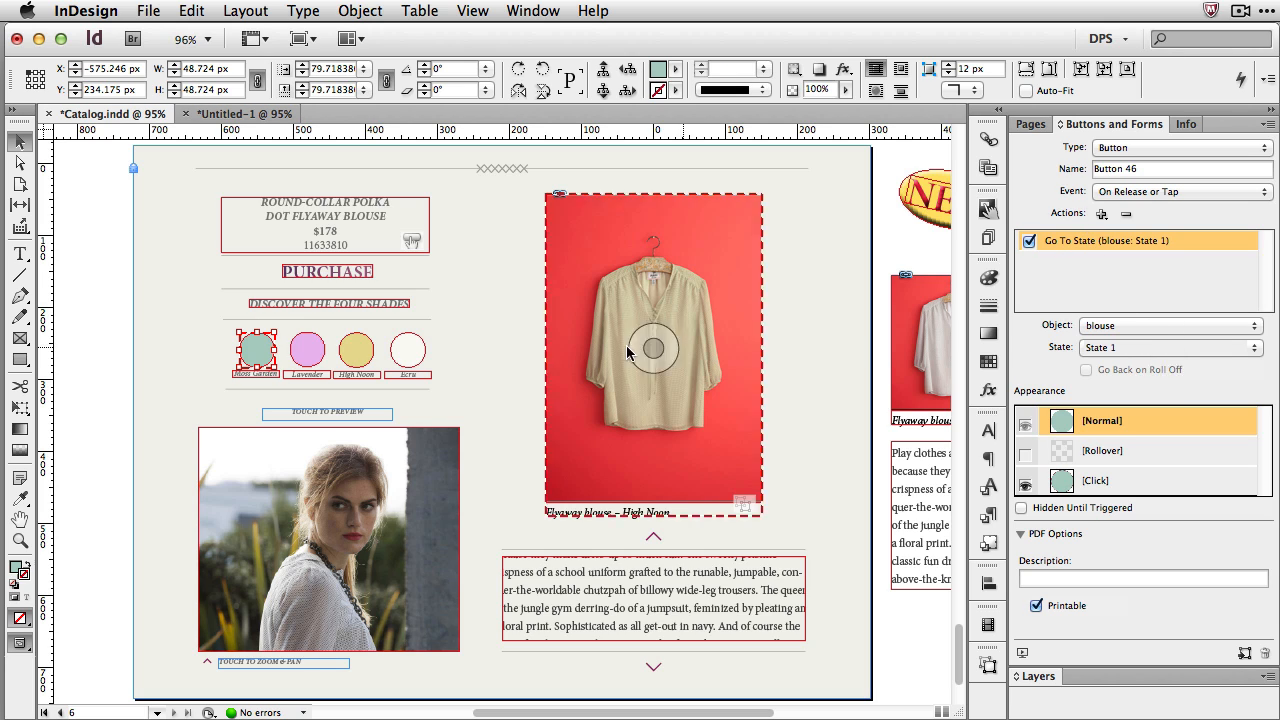
click(258, 350)
double_click(258, 352)
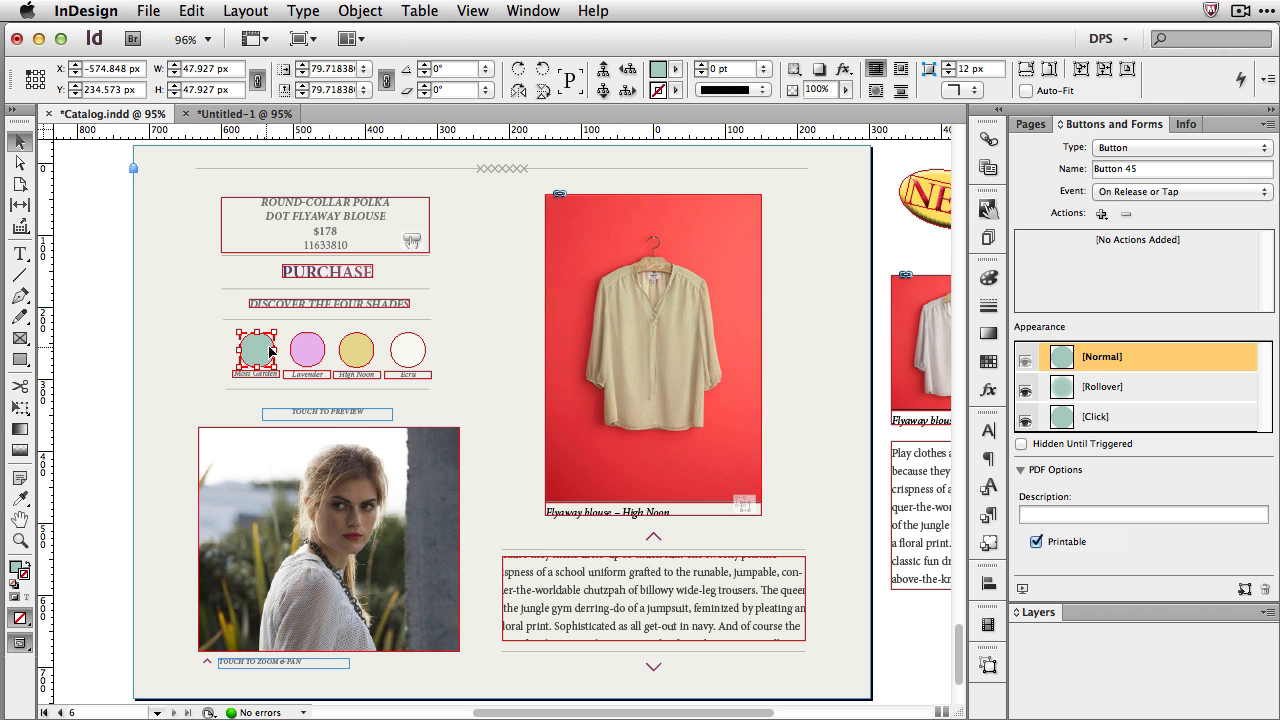
key(Delete)
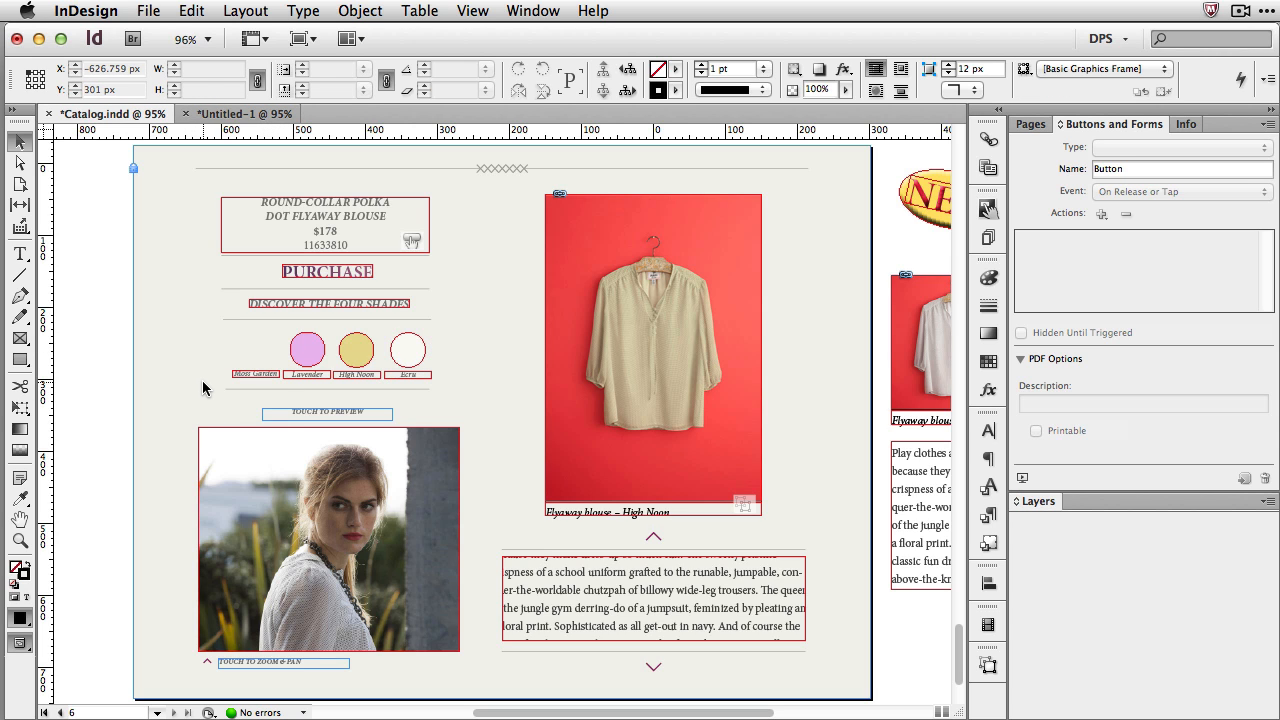
key(ctrl+v)
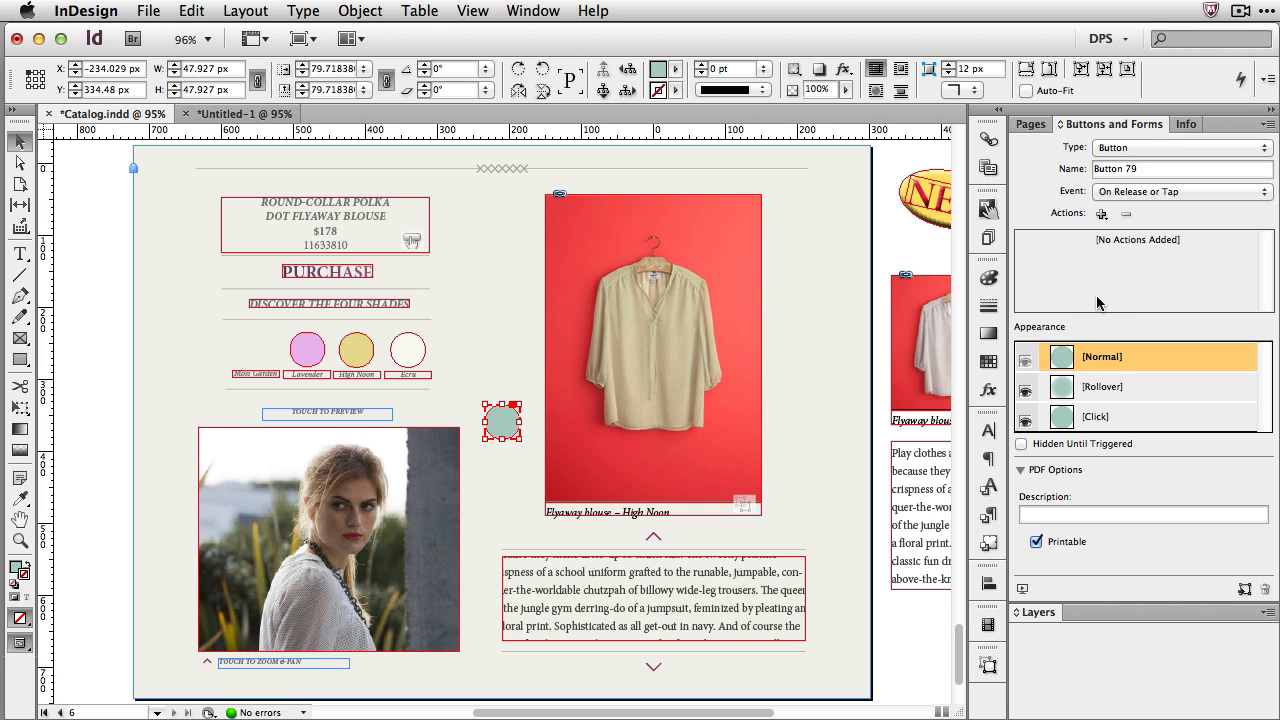
Step: Undo the paste and the removal of the Moss Garden swatch, and leave nothing selected
click(800, 488)
key(super+z)
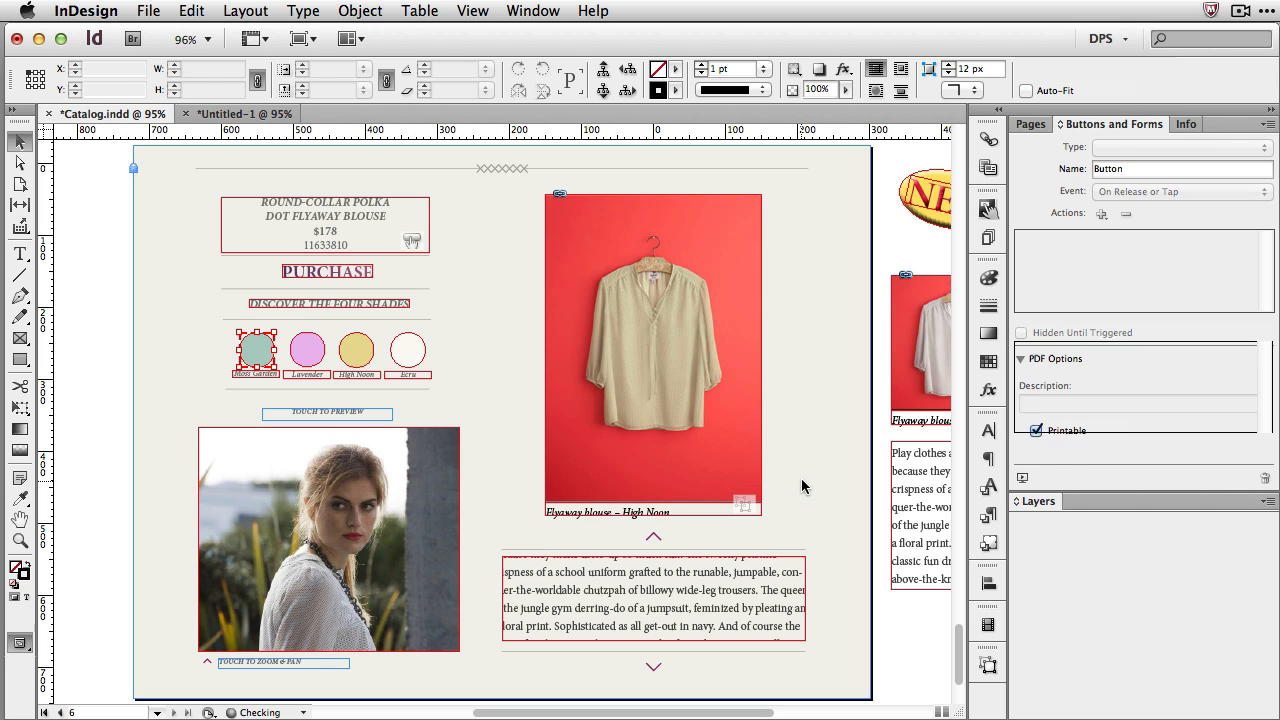
click(808, 441)
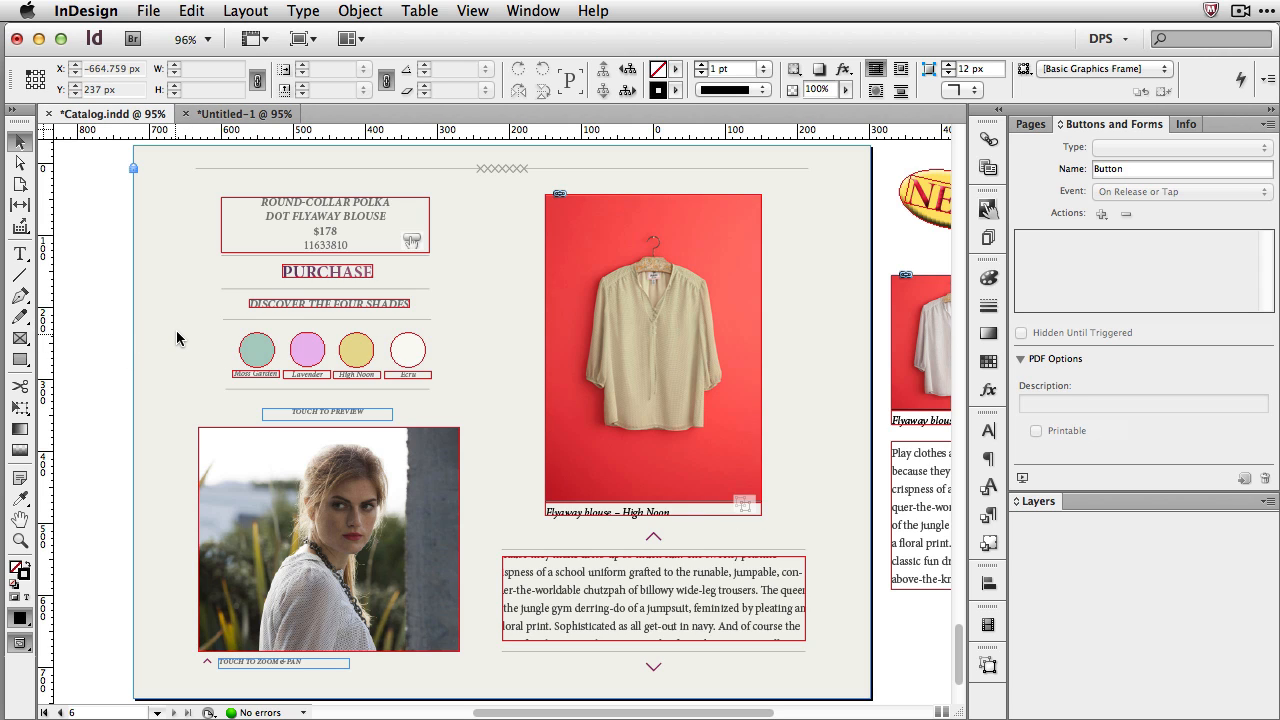
Step: Group the DISCOVER THE FOUR SHADES heading with the rule, colour swatches and labels below it
drag(184, 311, 443, 355)
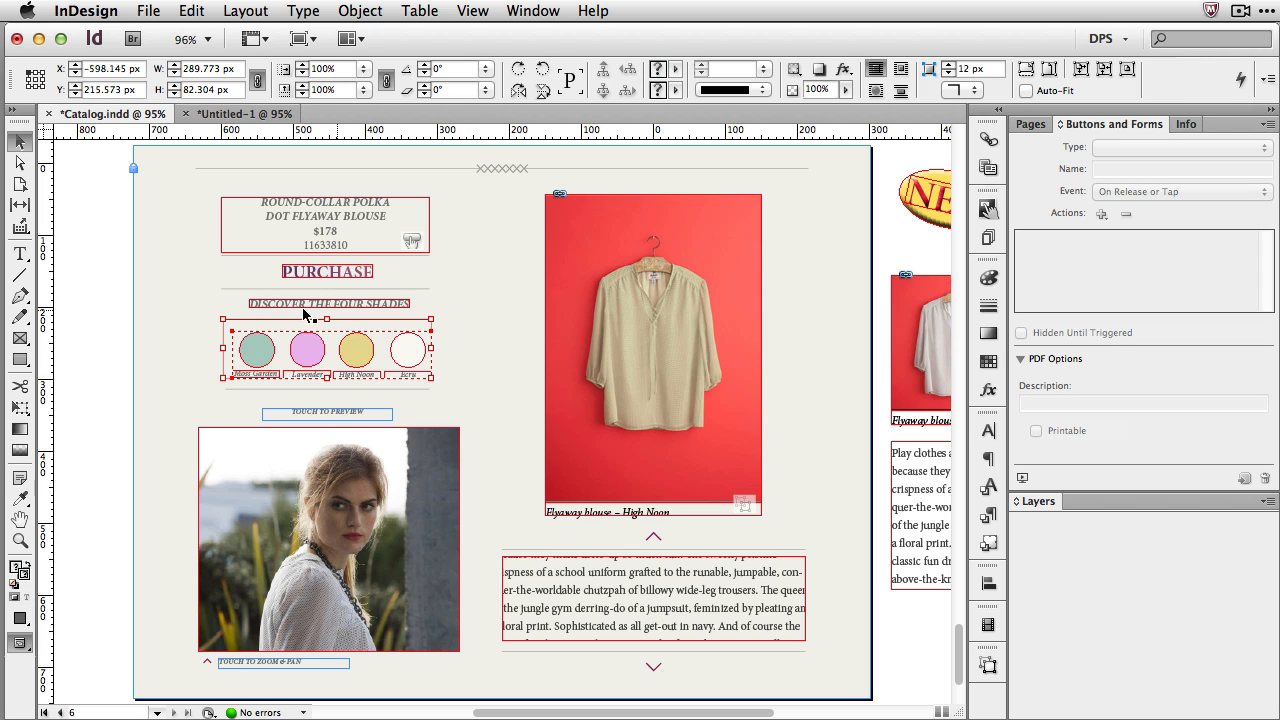
drag(190, 303, 455, 380)
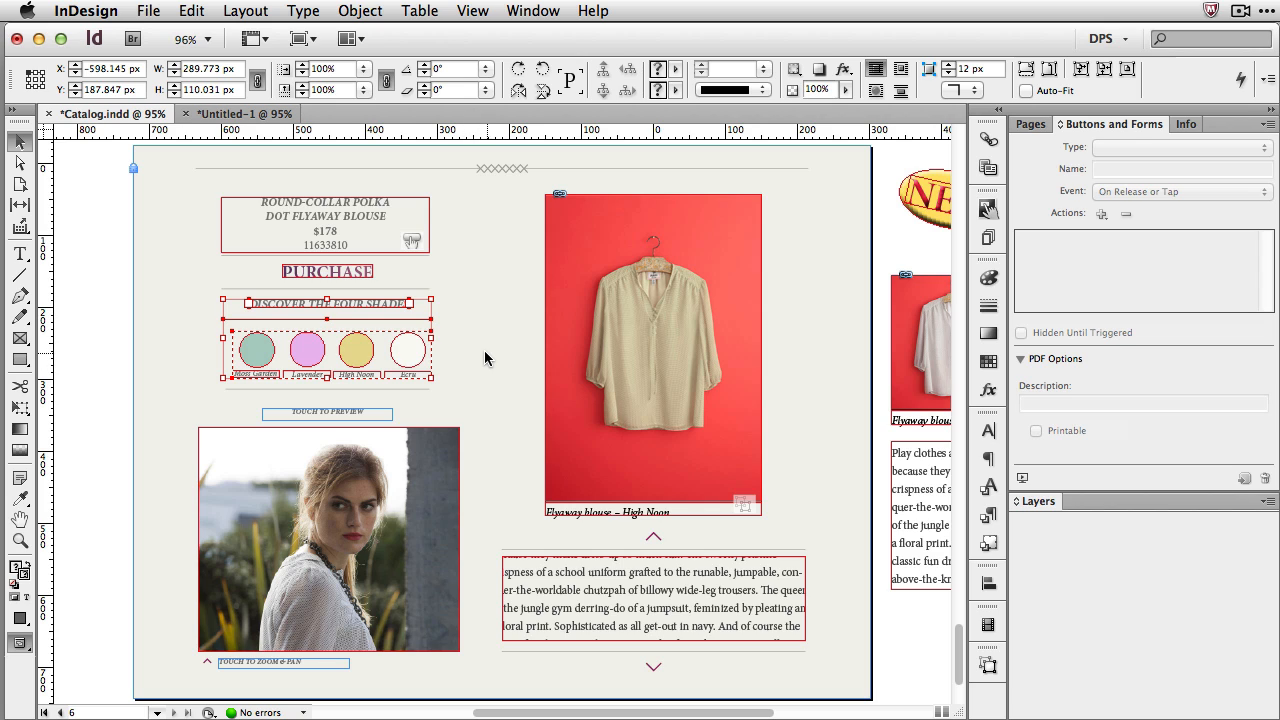
key(super+g)
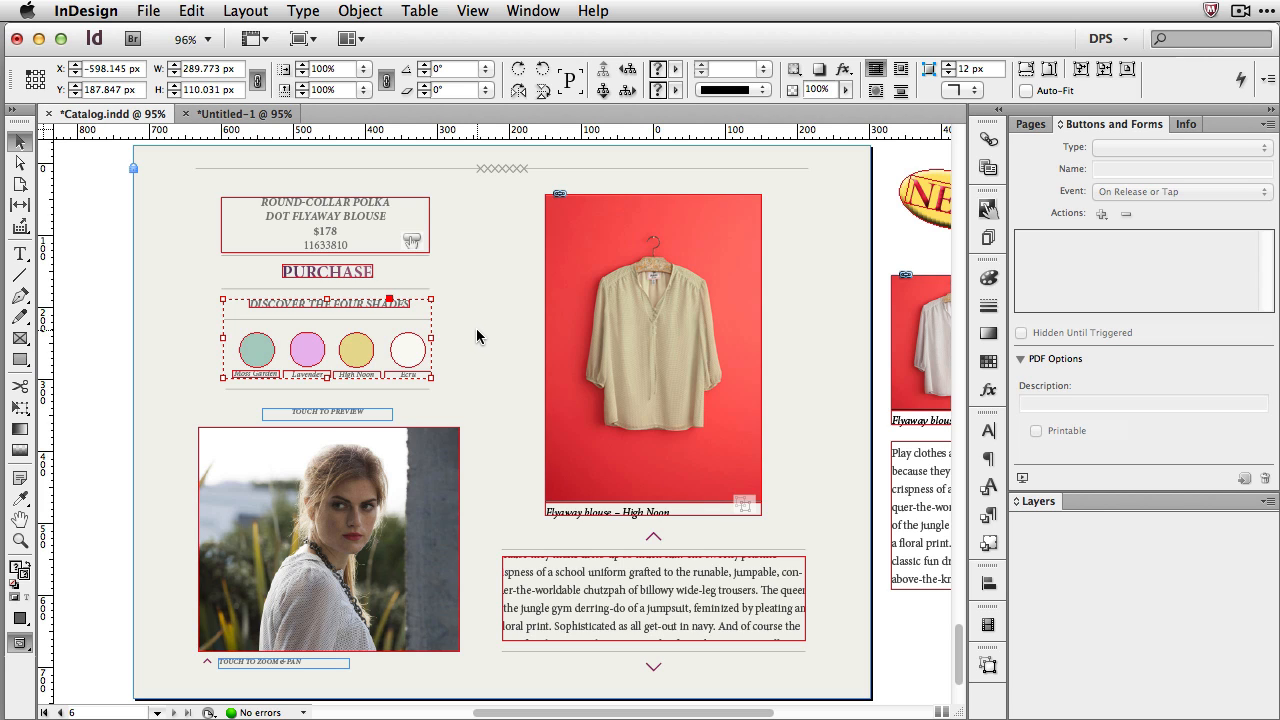
Step: Hide the new swatch group in the OVERLAYS layer
click(1020, 502)
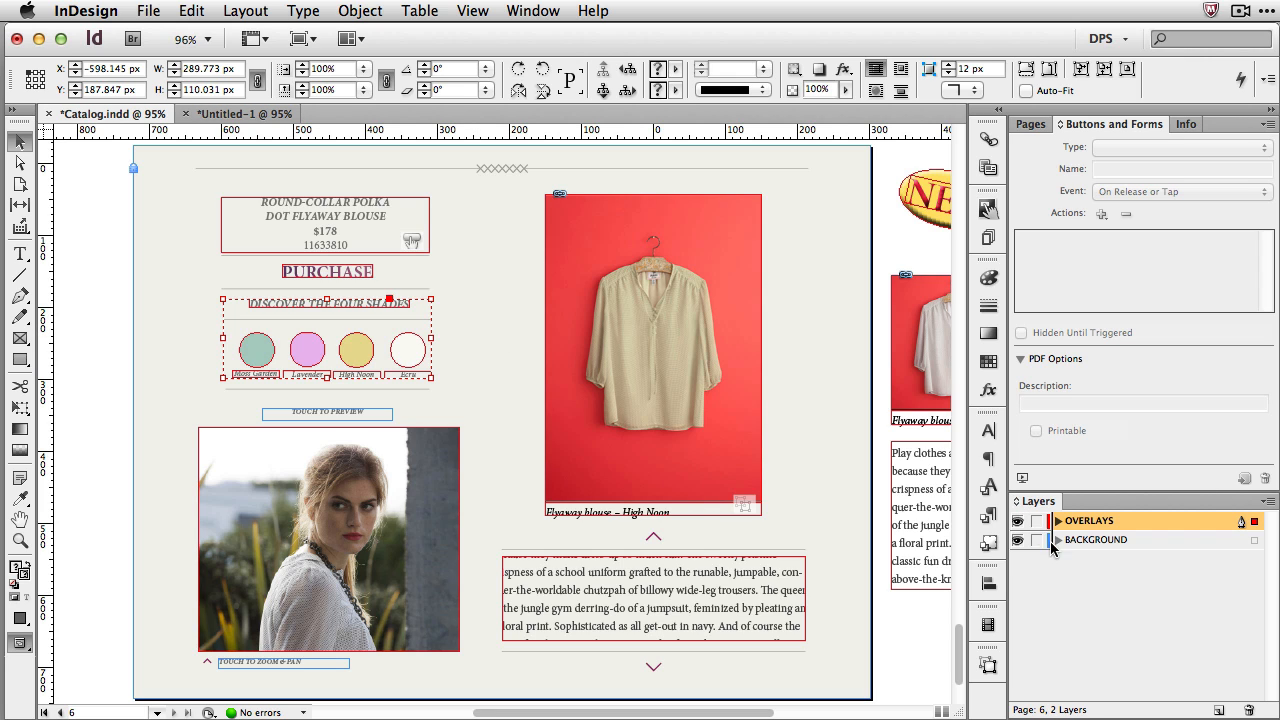
click(1058, 521)
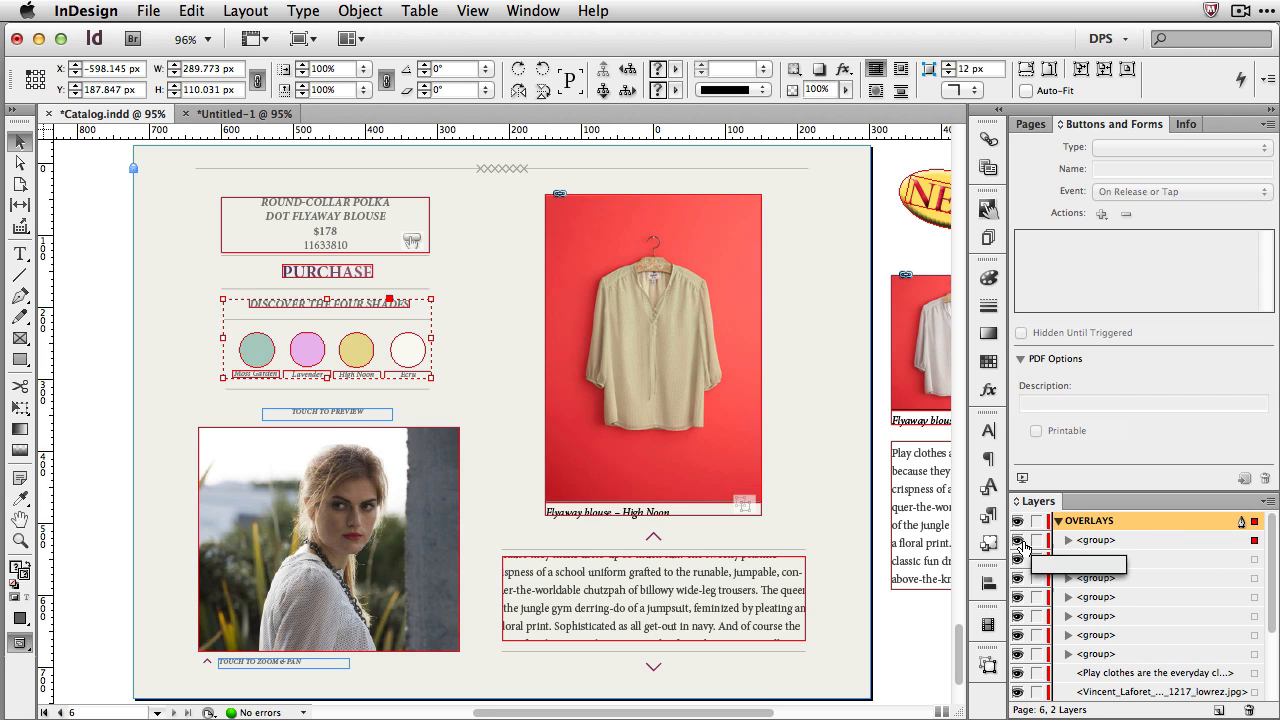
click(1018, 540)
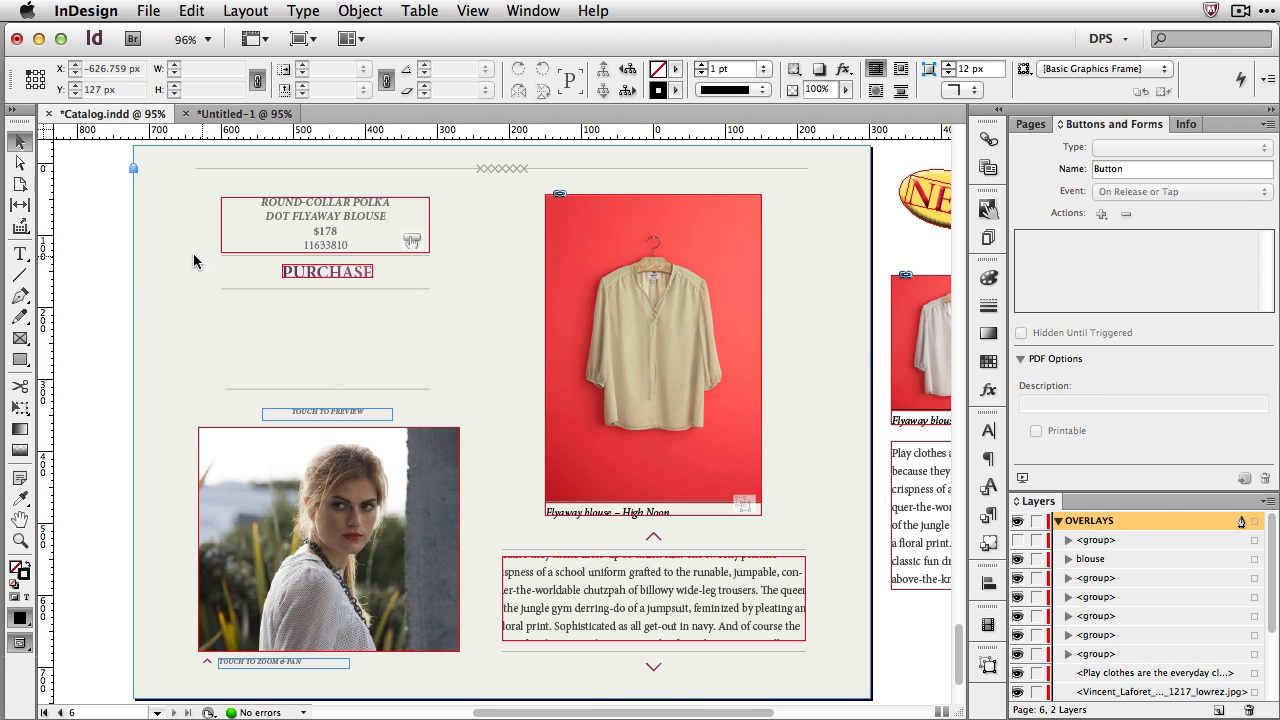
Step: Draw an empty rectangle frame about 338 × 132 px between the two rules below PURCHASE
scroll(200, 262, up, 3)
key(f)
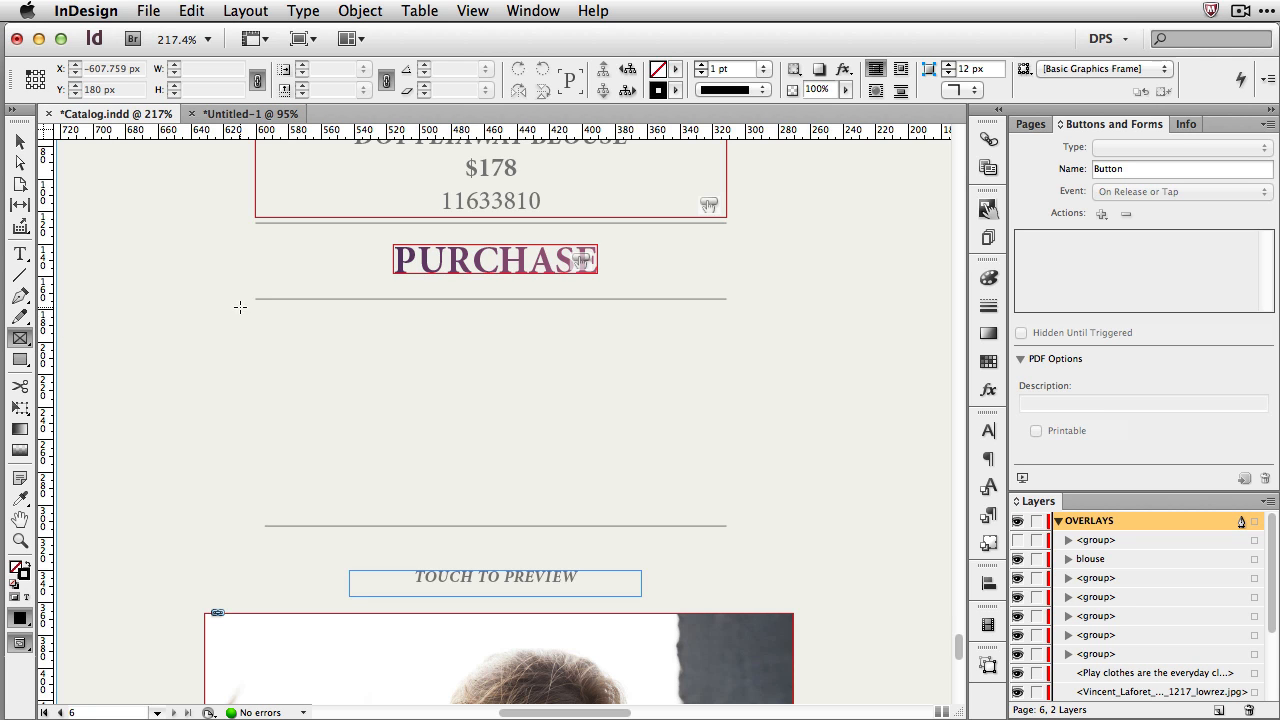
drag(212, 304, 764, 519)
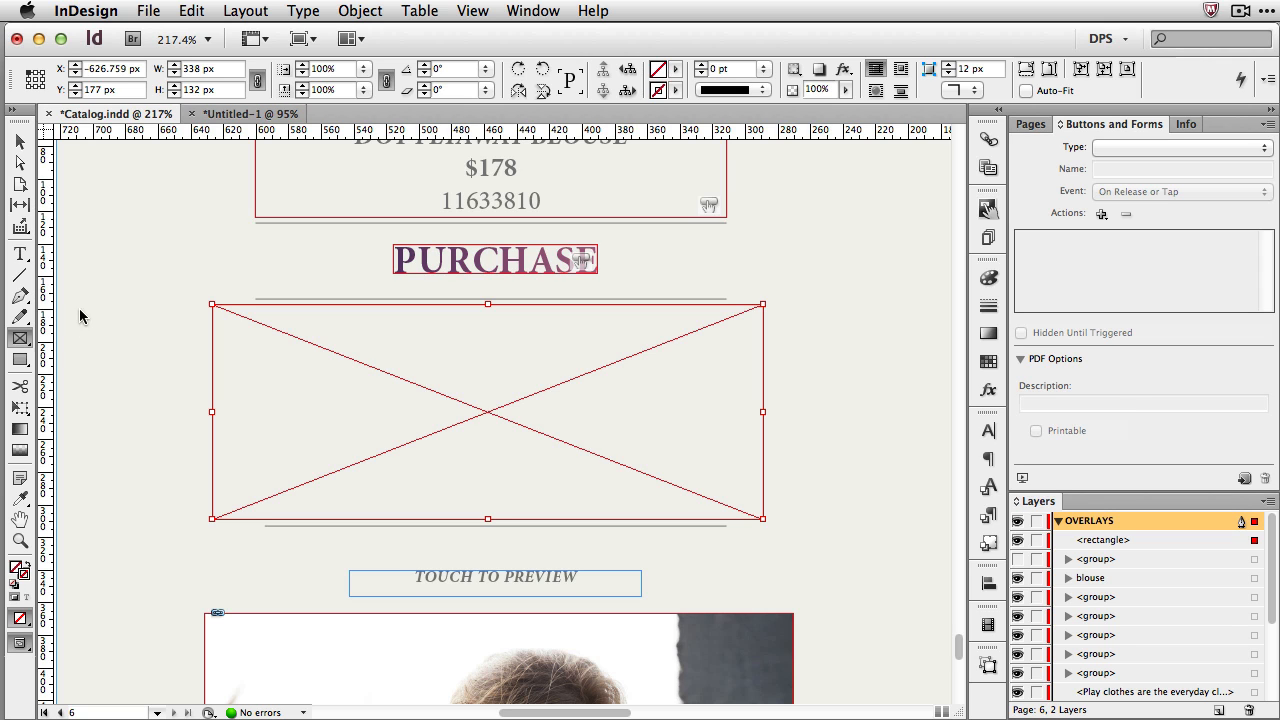
Step: Draw two separate placeholder rectangles inside the empty frame, the second about 126 × 65 px
click(20, 361)
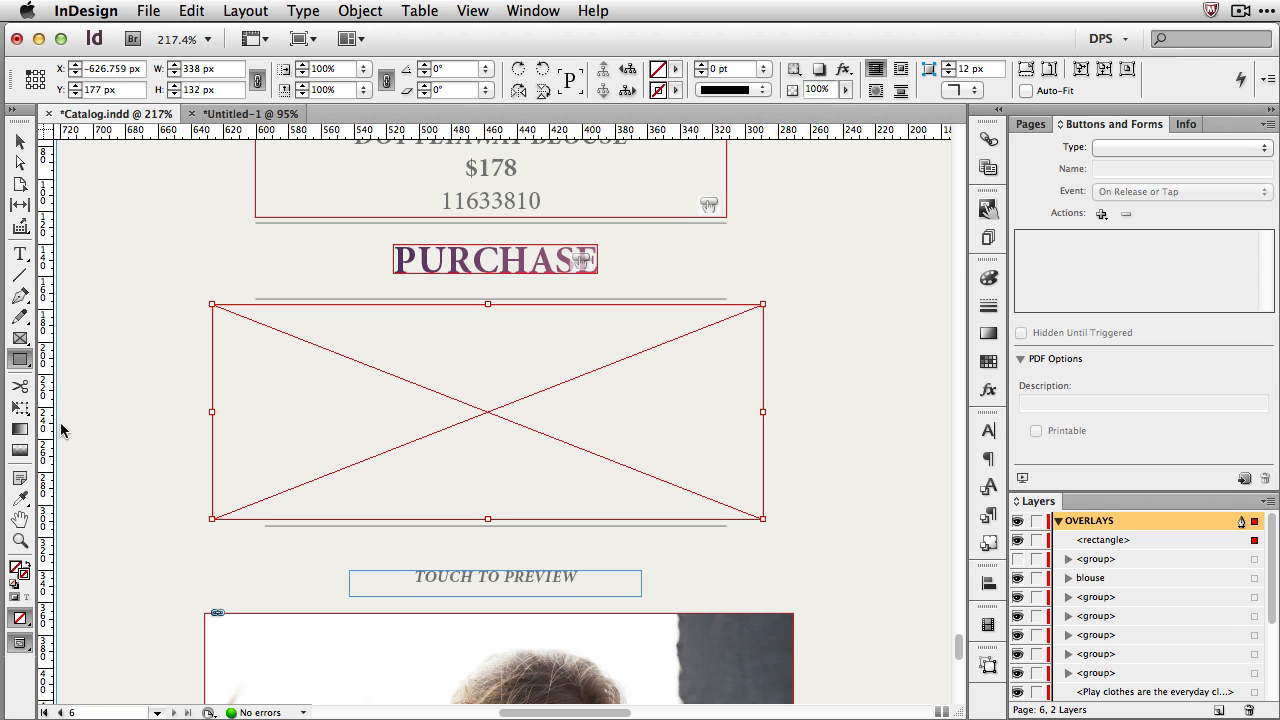
drag(265, 327, 406, 441)
drag(449, 369, 653, 475)
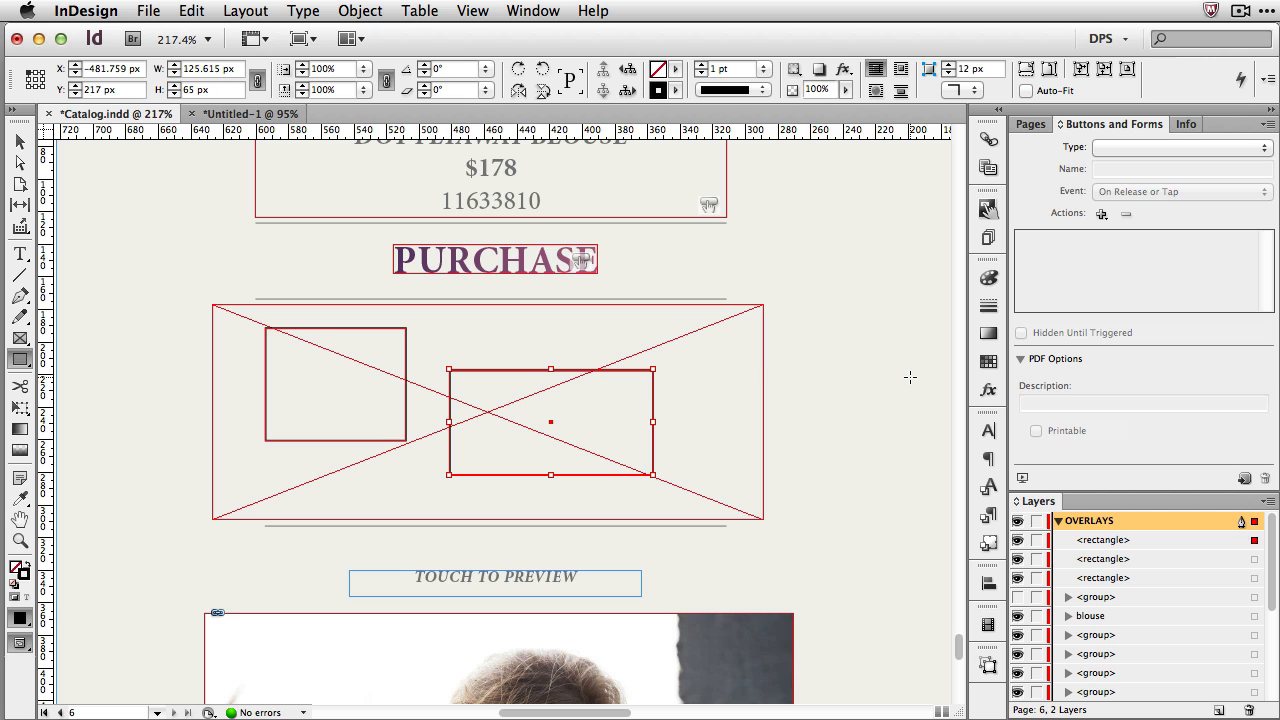
Step: Group the two placeholder rectangles
click(20, 141)
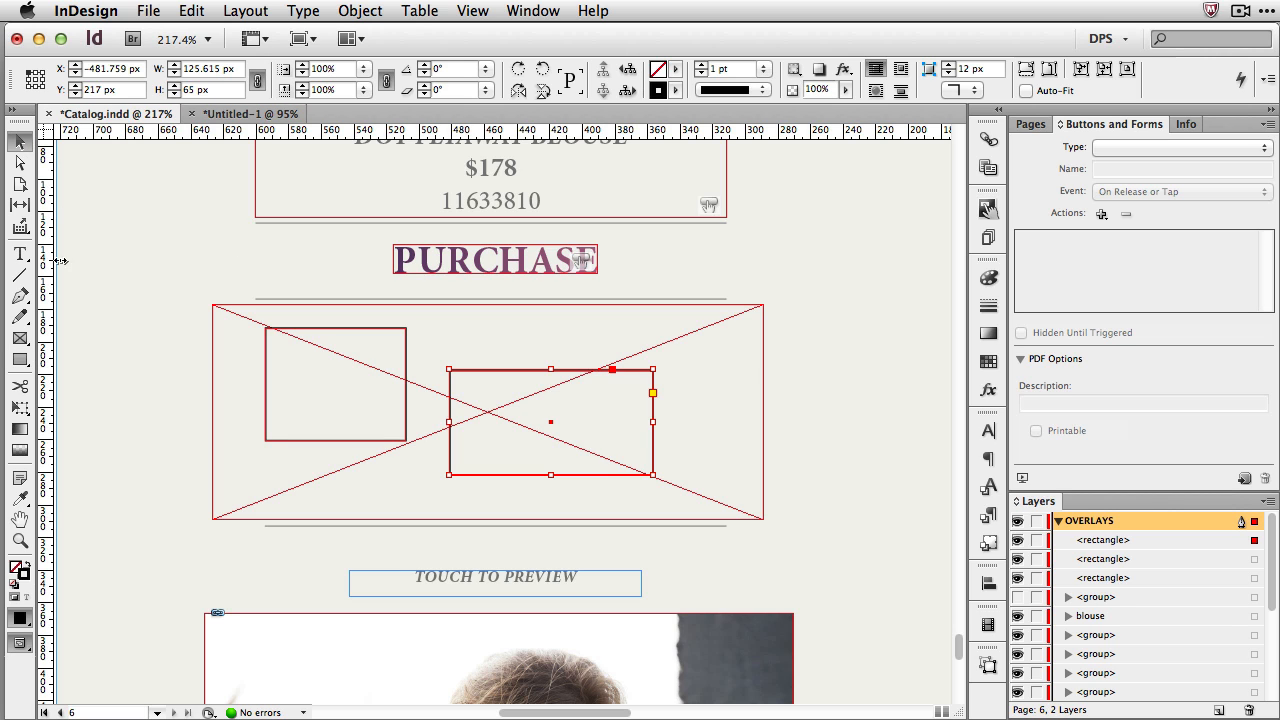
shift+click(375, 329)
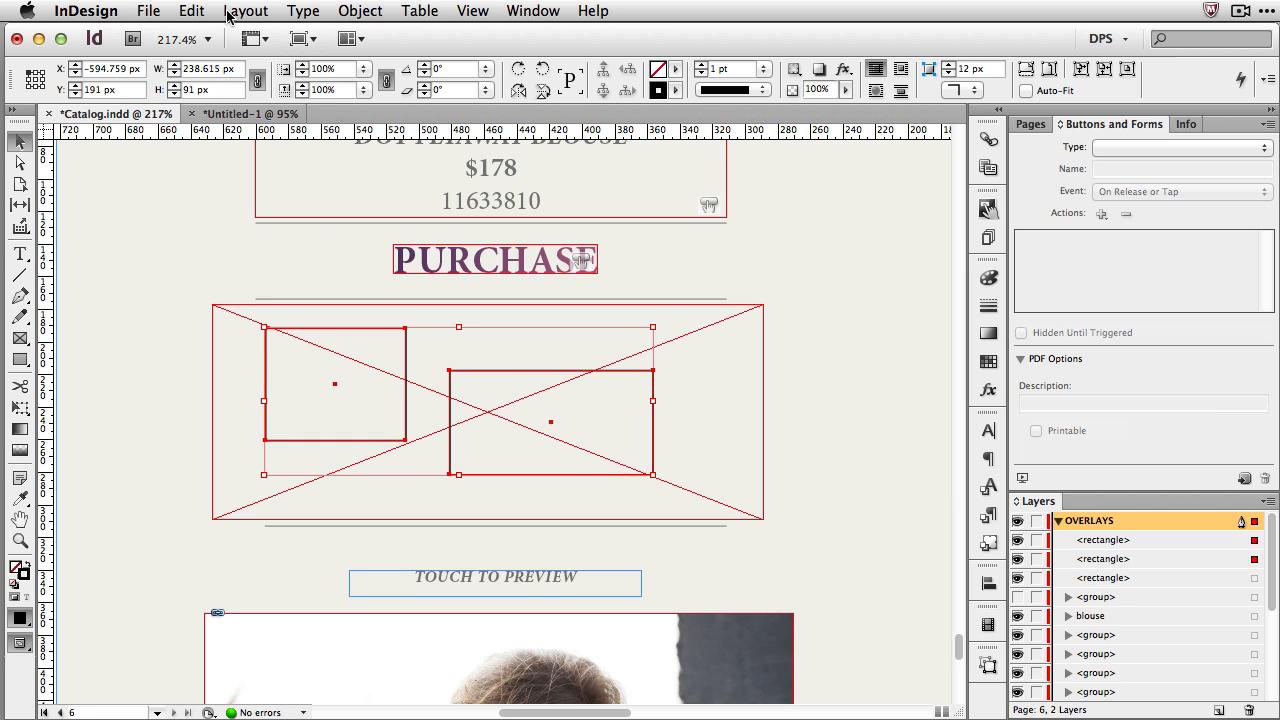
click(360, 11)
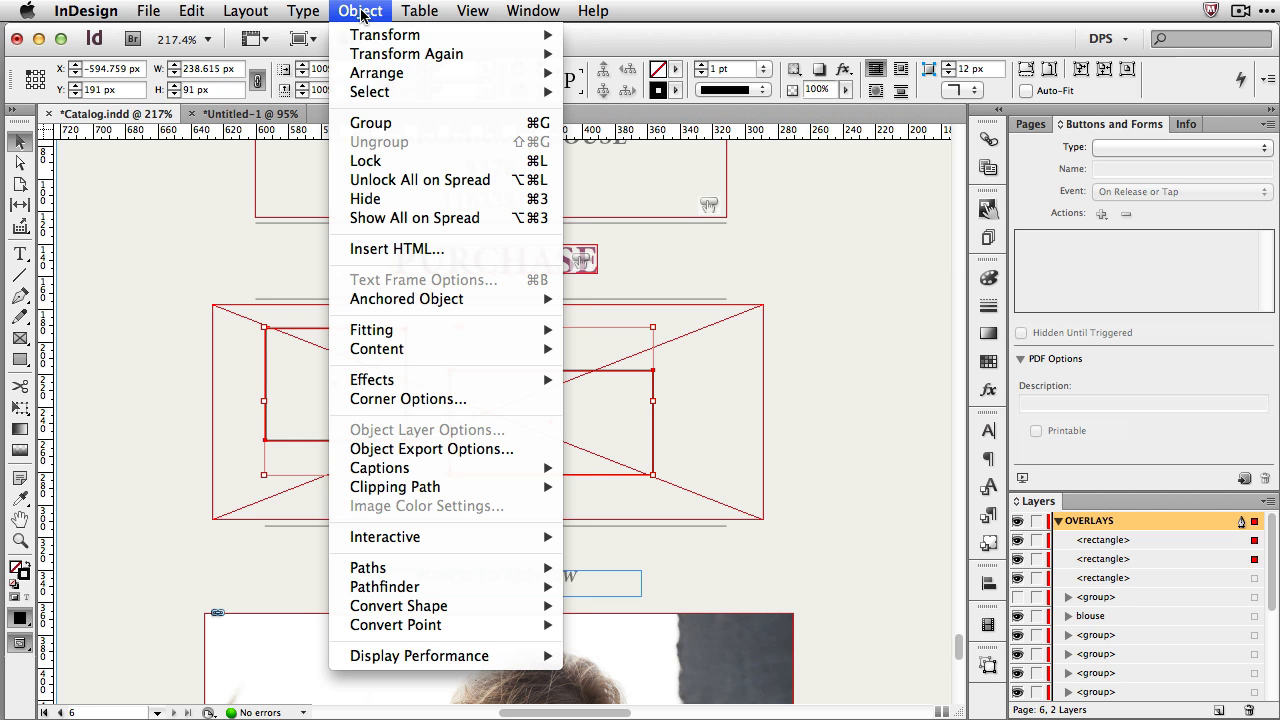
click(412, 123)
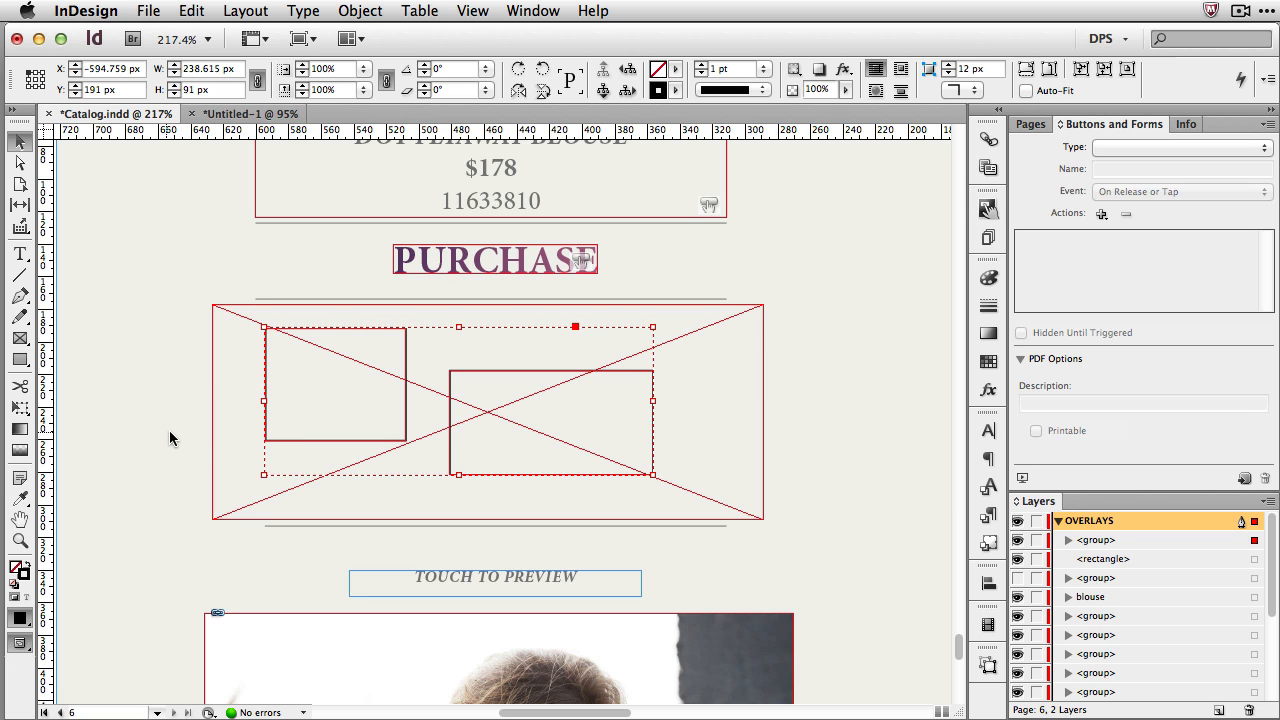
Step: Cut the rectangle group and paste it into the large empty frame
click(193, 11)
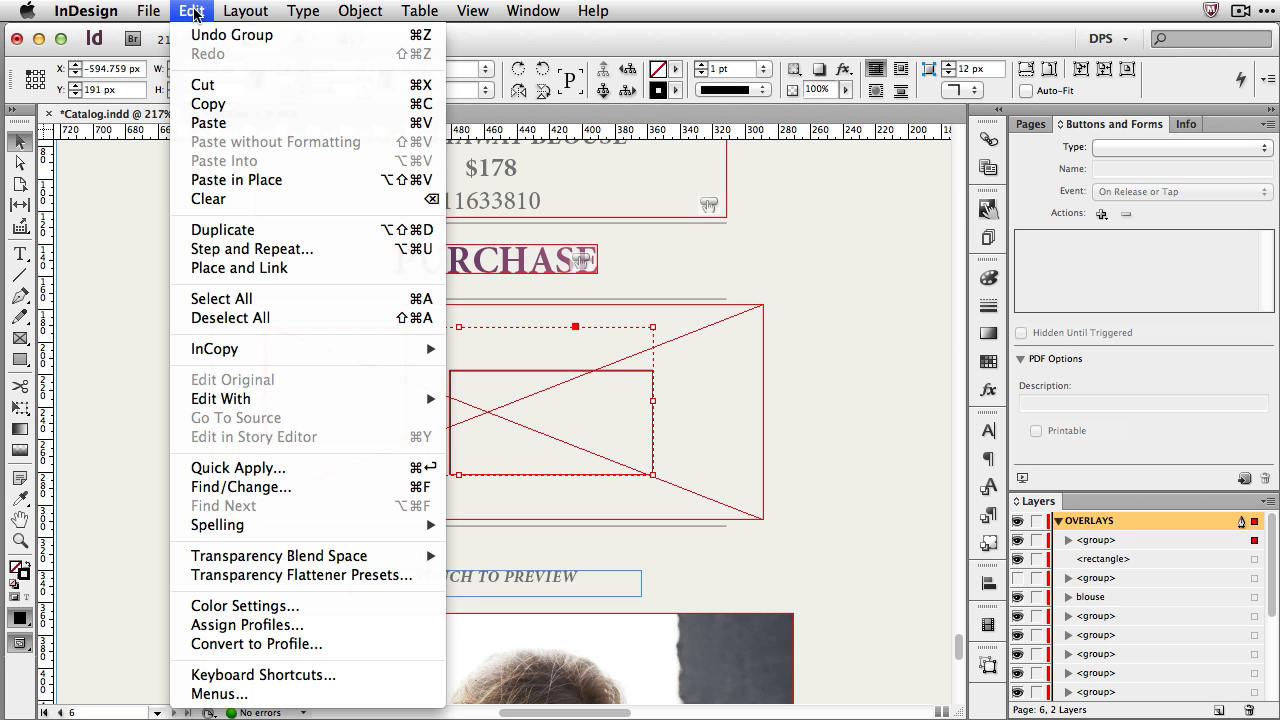
click(205, 84)
drag(195, 398, 252, 421)
click(192, 11)
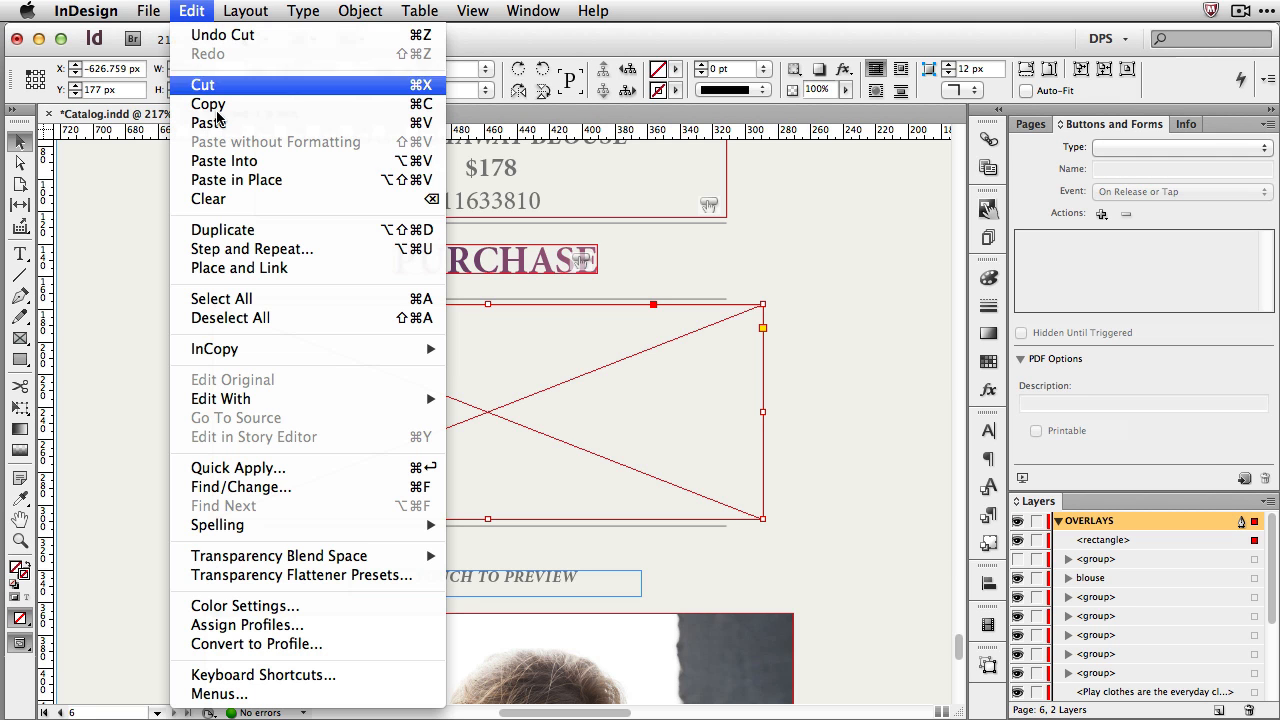
click(252, 162)
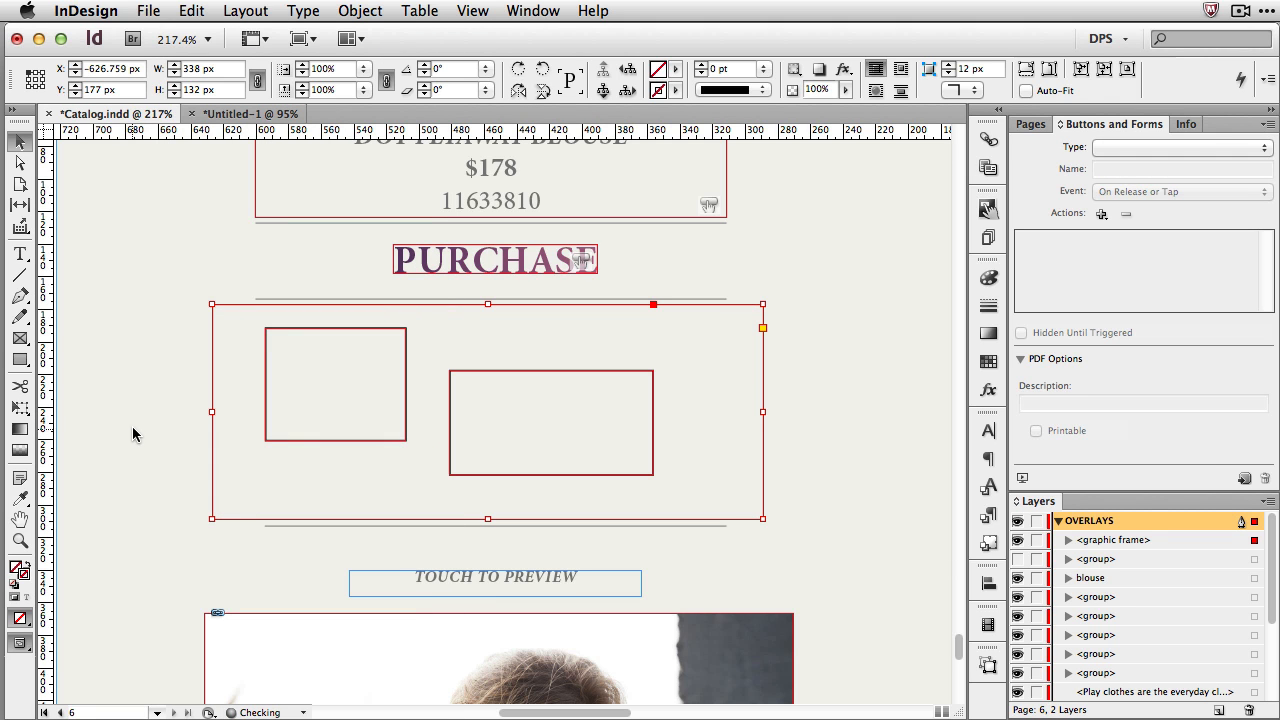
Step: Make the frame a scrollable overlay with Vertical scroll direction, hidden scroll indicators and Use Document Position for the initial content
drag(163, 356, 247, 415)
click(988, 208)
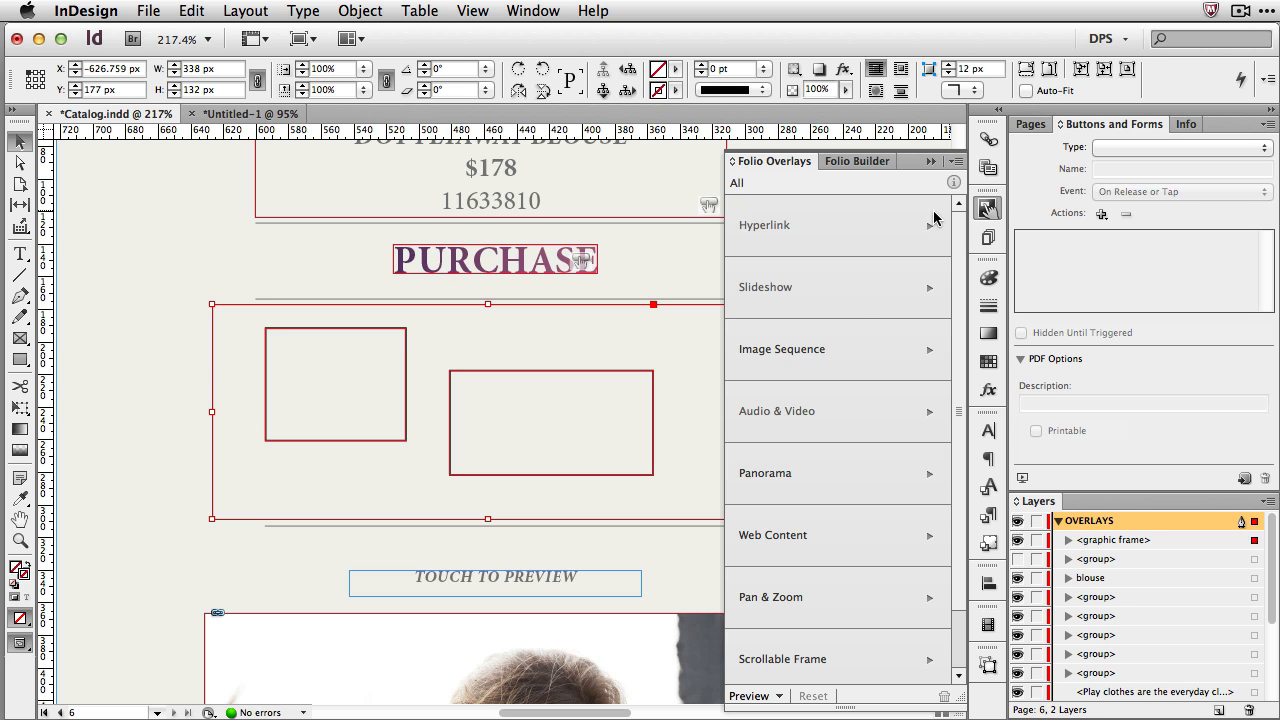
click(815, 660)
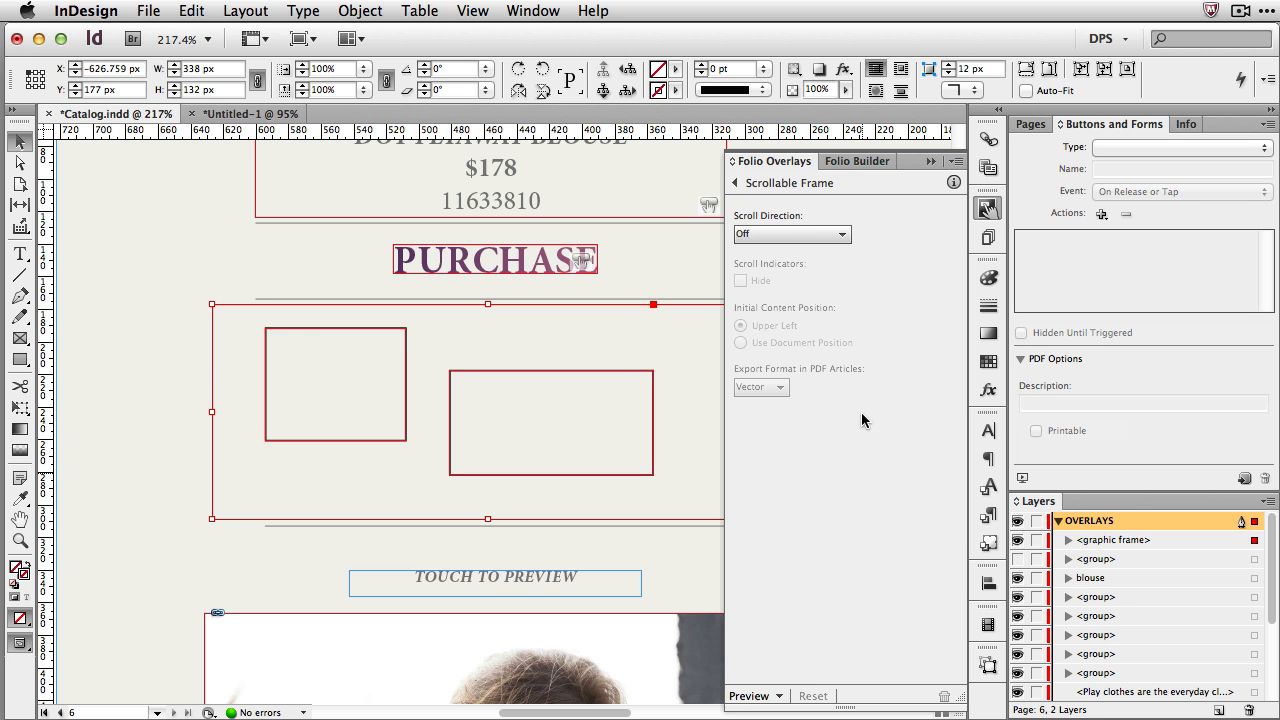
click(810, 228)
click(766, 311)
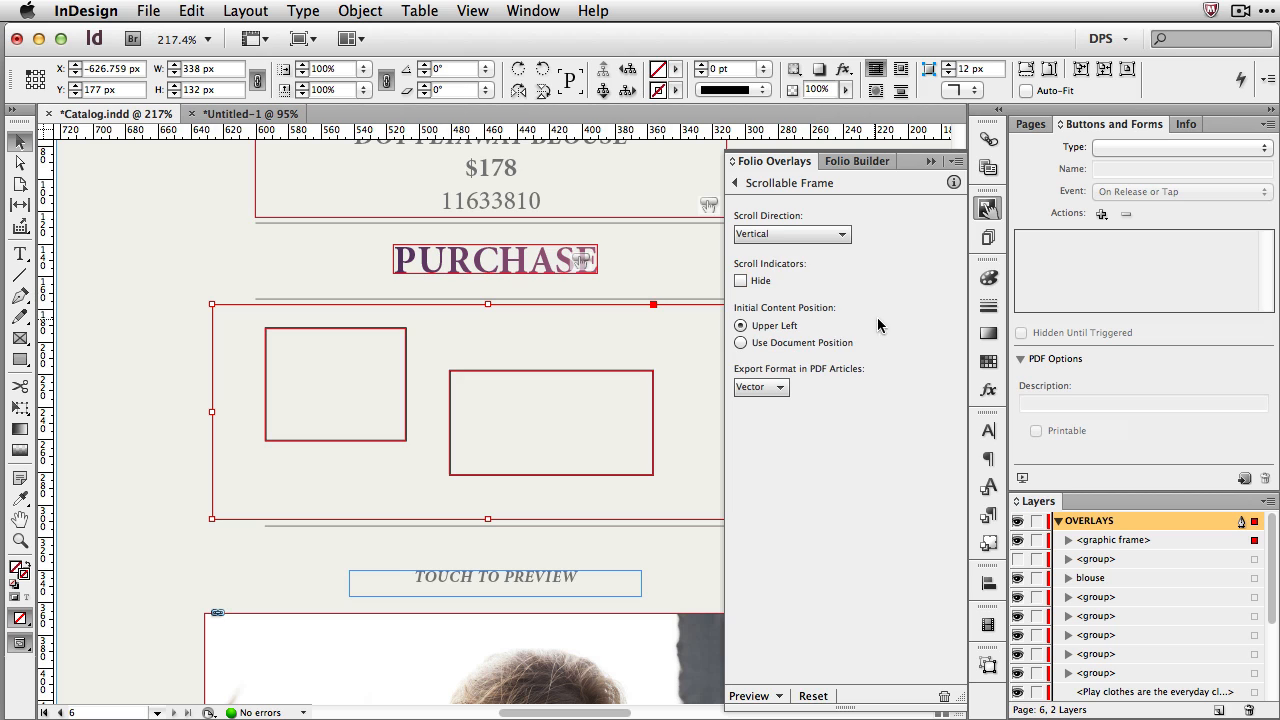
click(755, 281)
click(799, 346)
click(988, 208)
click(864, 365)
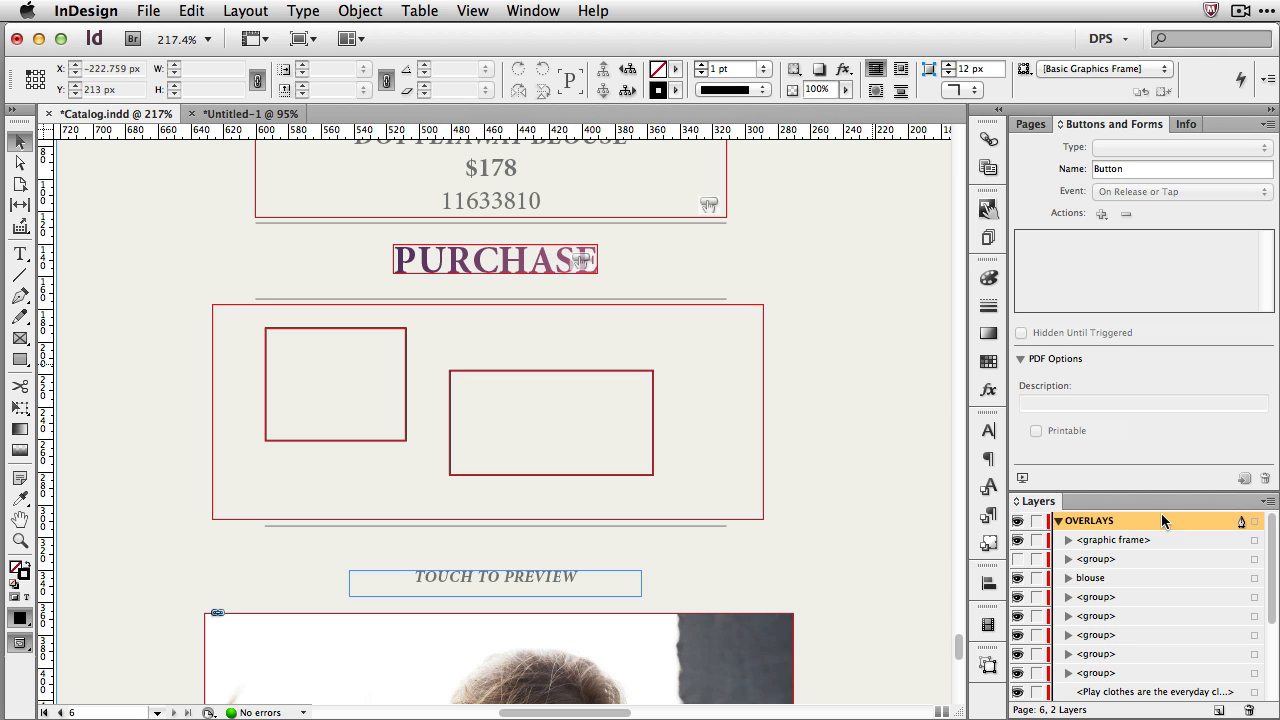
Step: Expand the graphic frame in the OVERLAYS layer and rename it "scroll frame"
click(1068, 540)
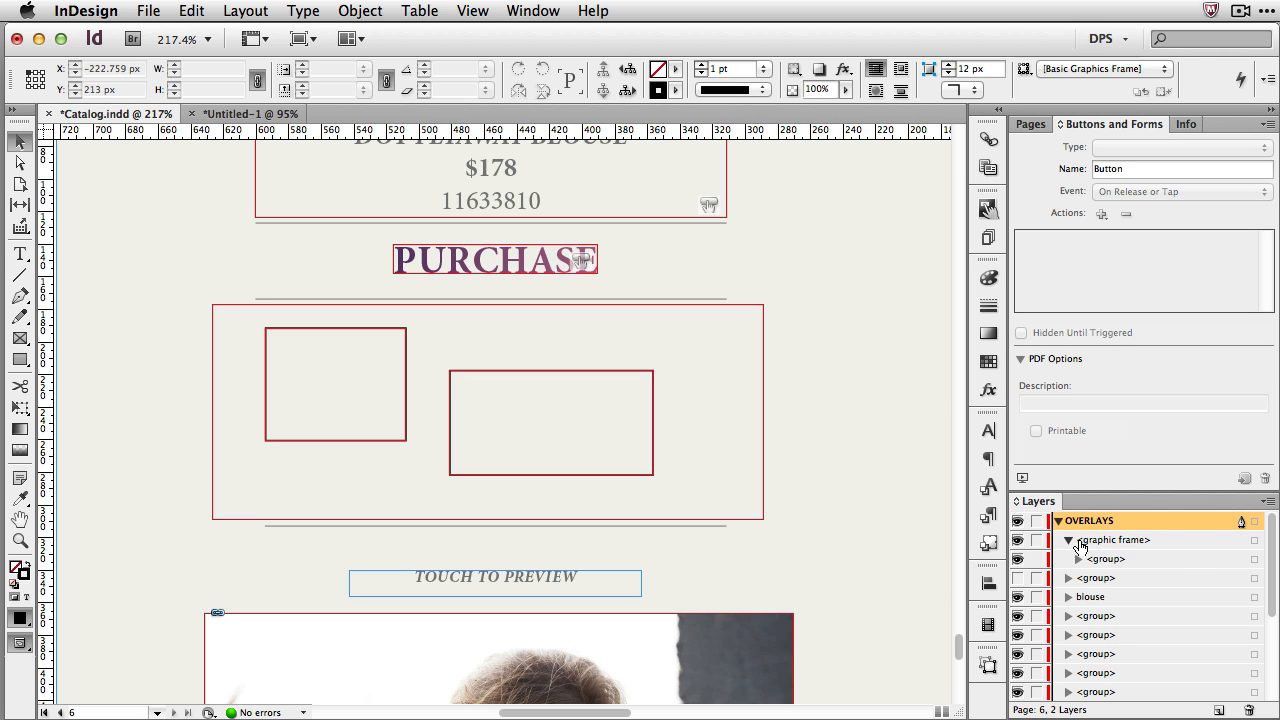
click(1167, 541)
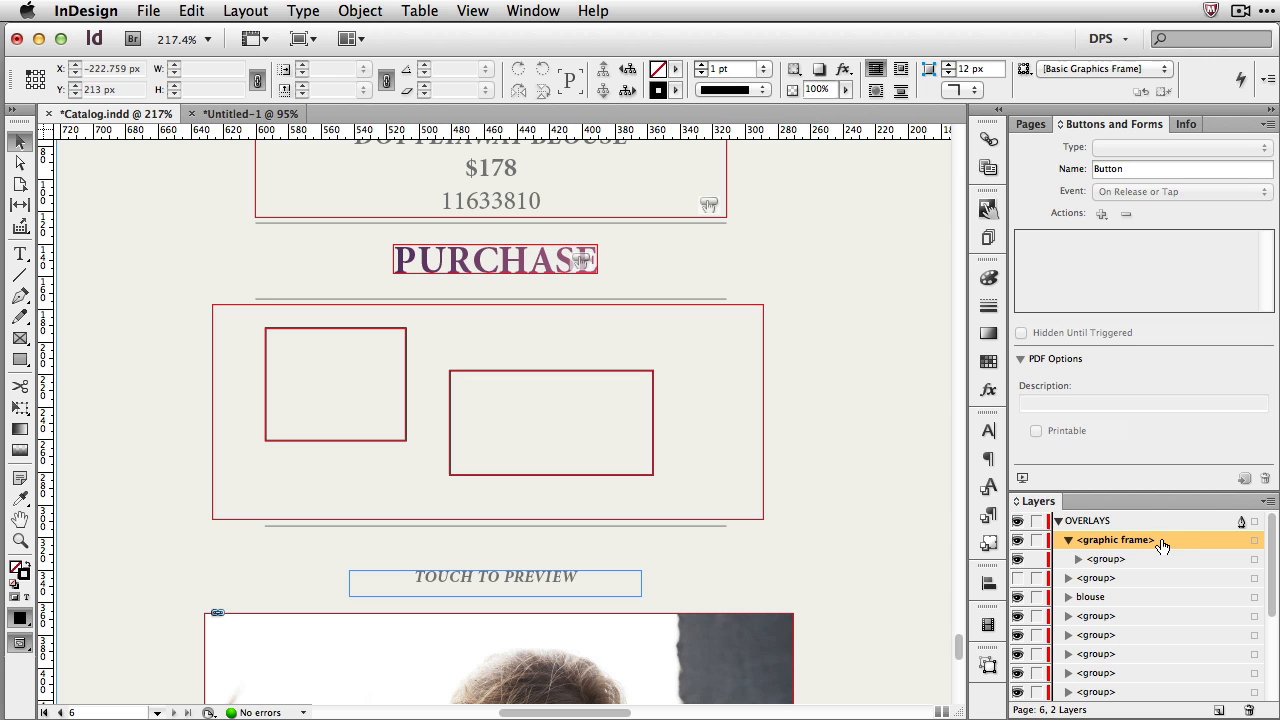
key(e)
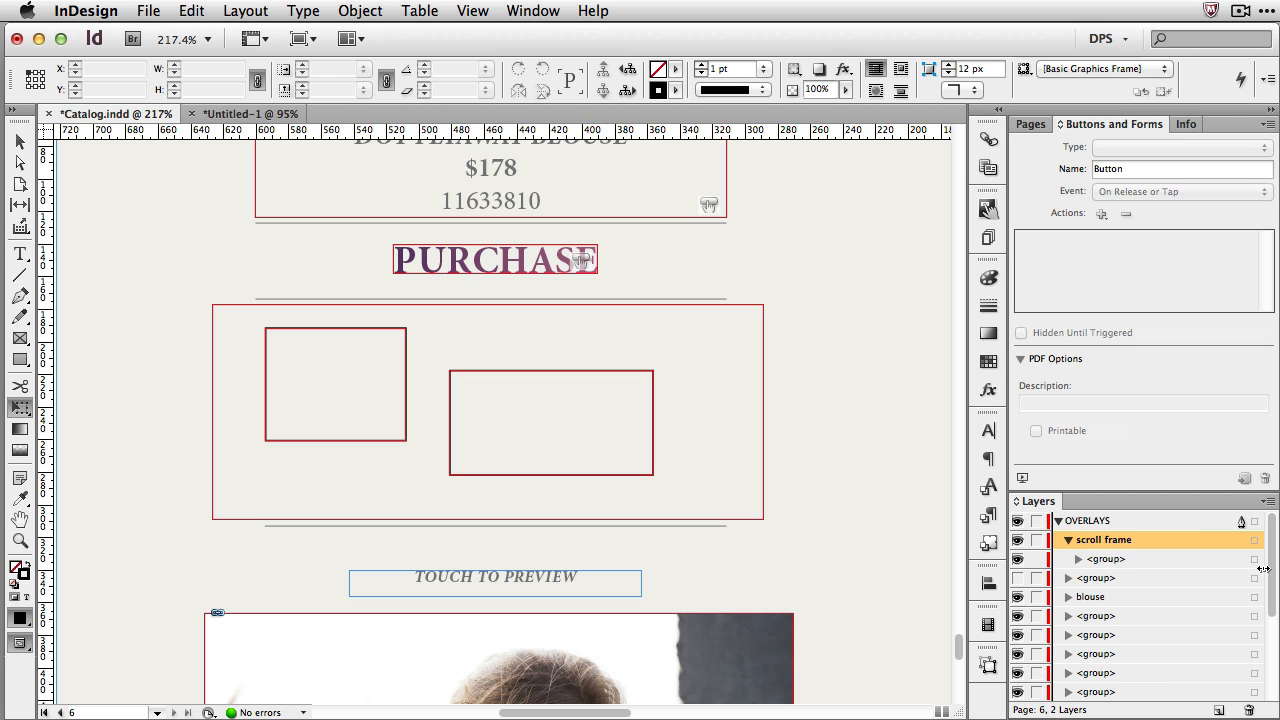
Step: Show the hidden swatch group and move it into the scroll frame's group, between the two placeholder rectangles
click(1079, 559)
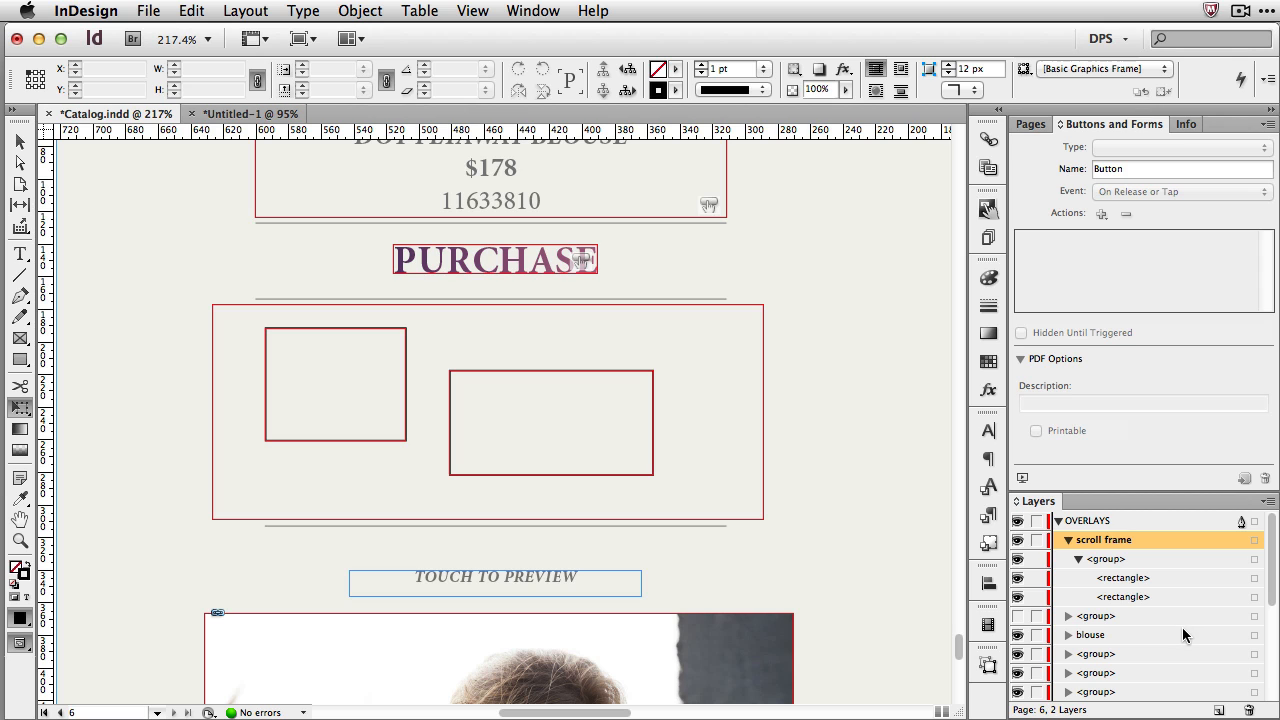
click(1018, 617)
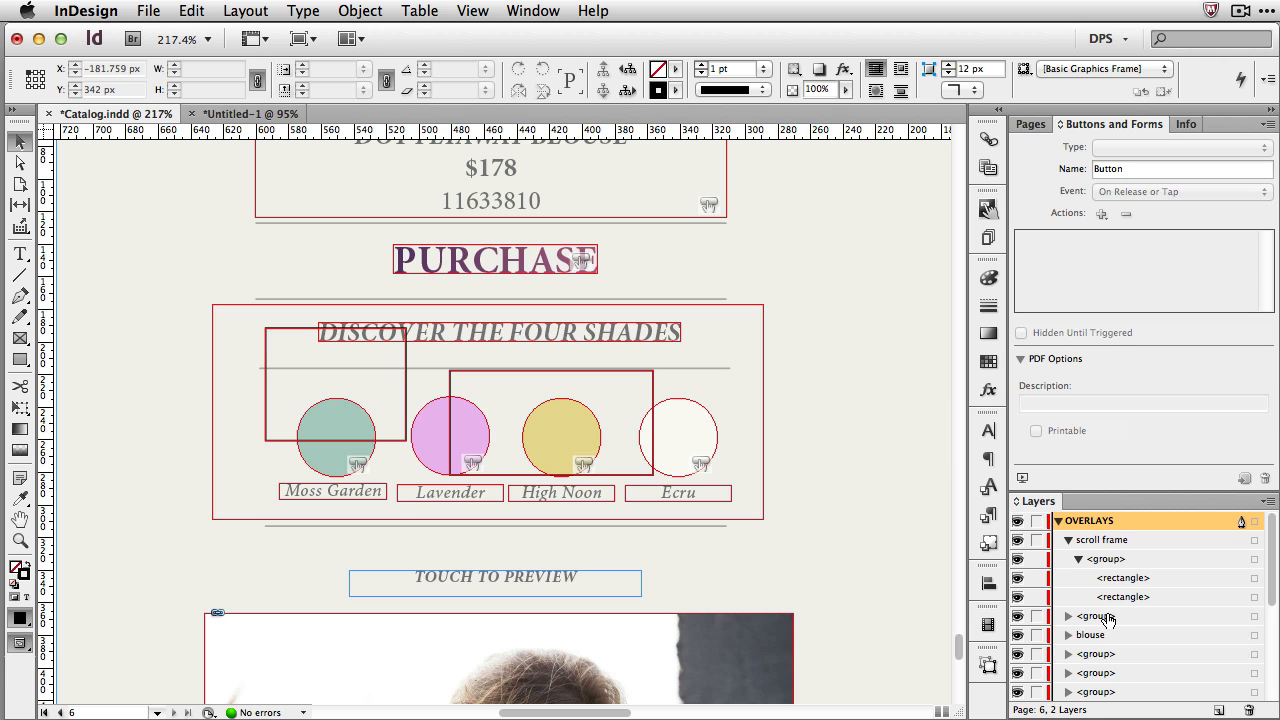
click(1105, 617)
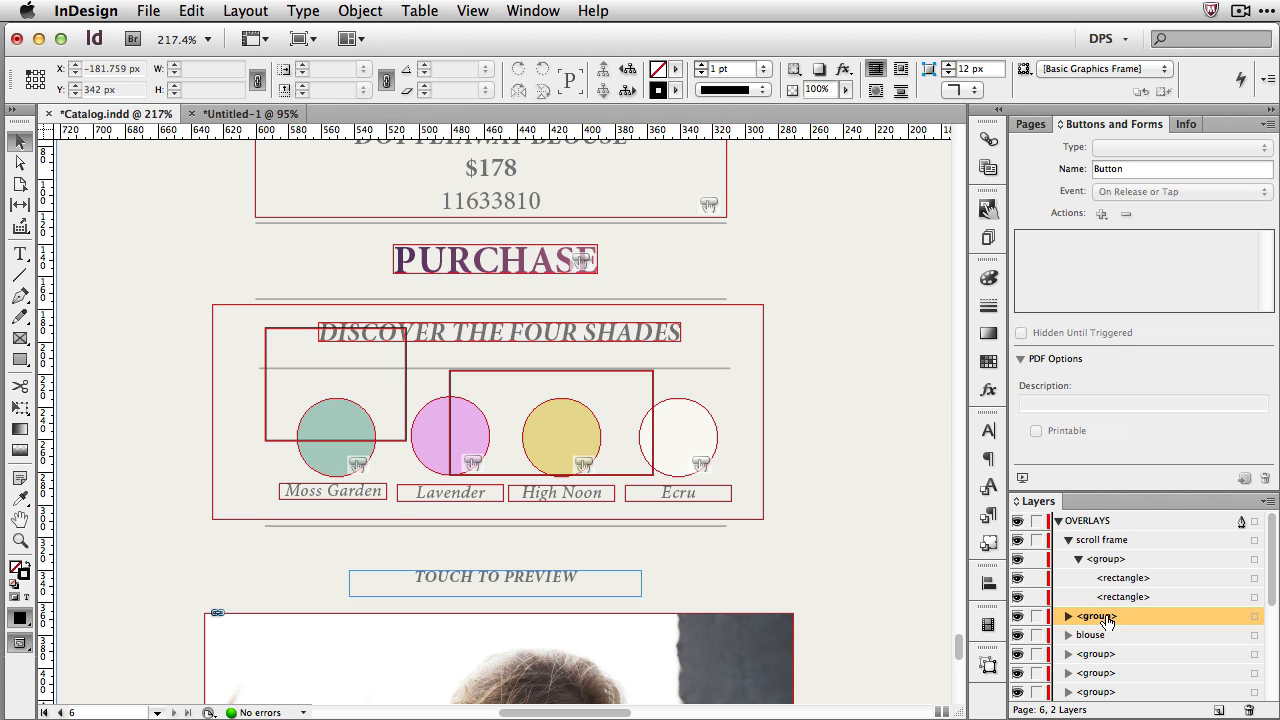
drag(1107, 620, 1117, 590)
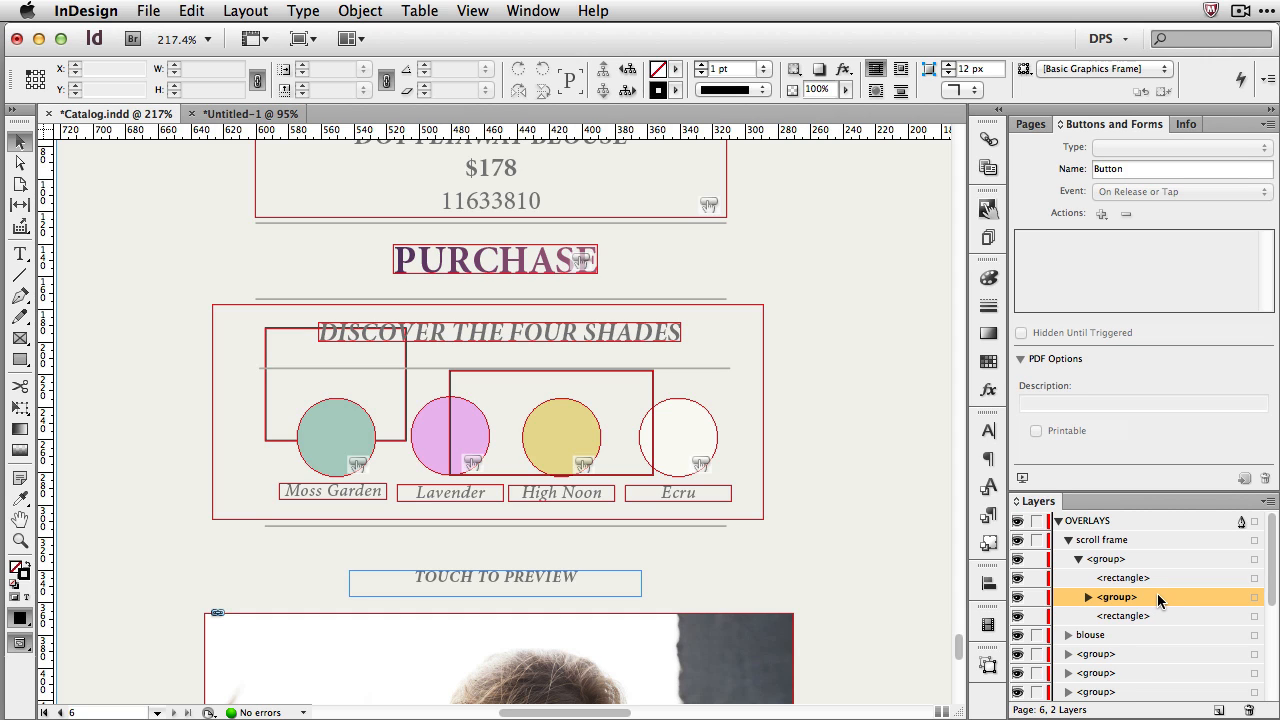
Step: Hide the two placeholder rectangles in the scroll frame's group and check the button action of the Ecru swatch
click(1017, 577)
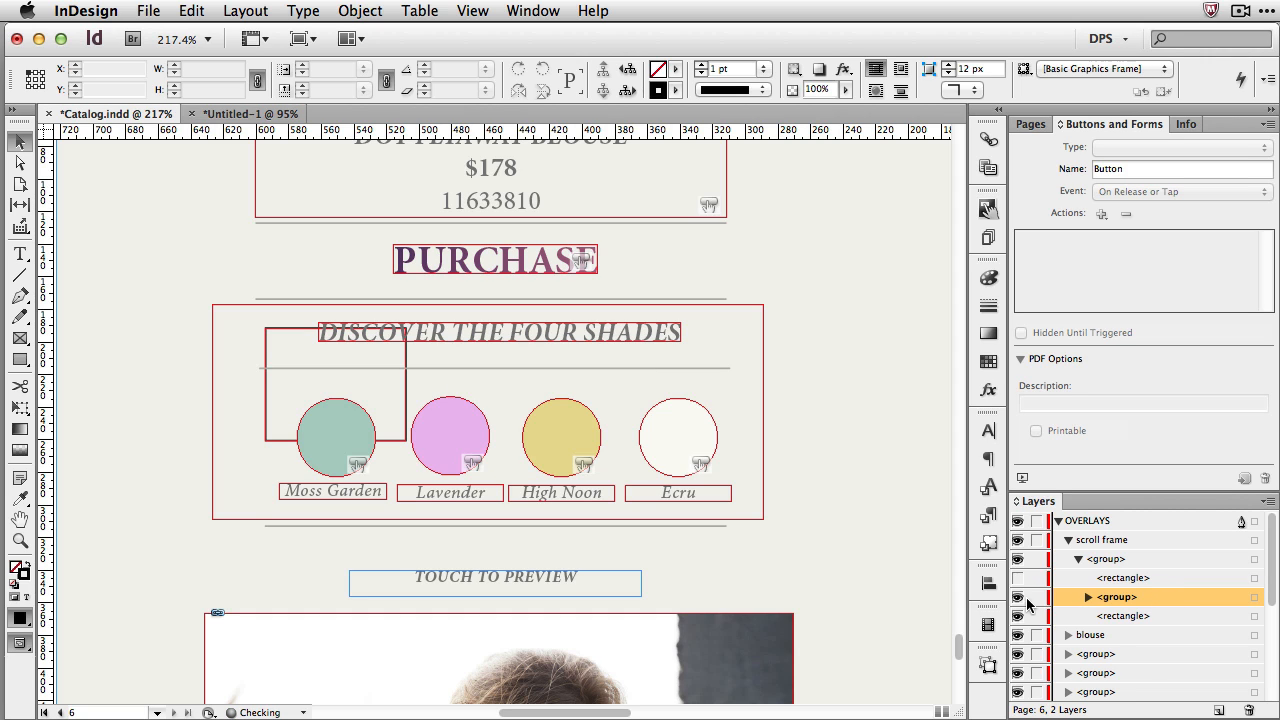
click(1017, 616)
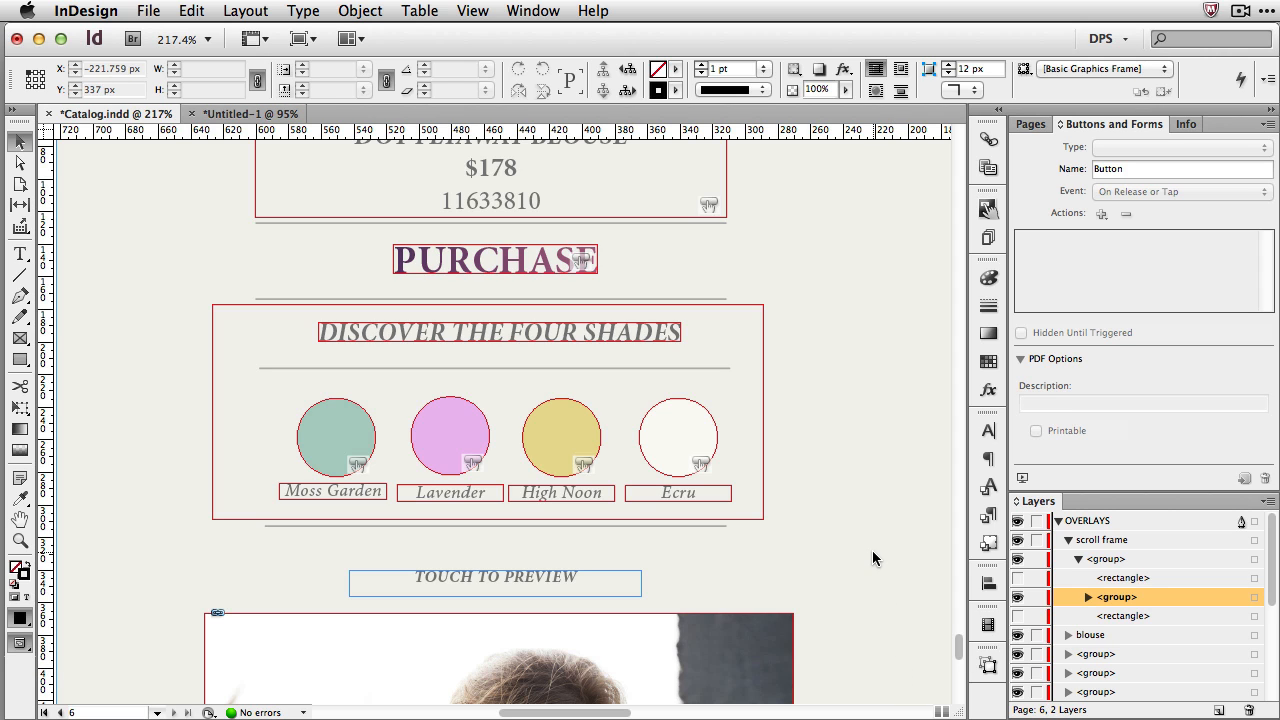
click(687, 440)
double_click(687, 438)
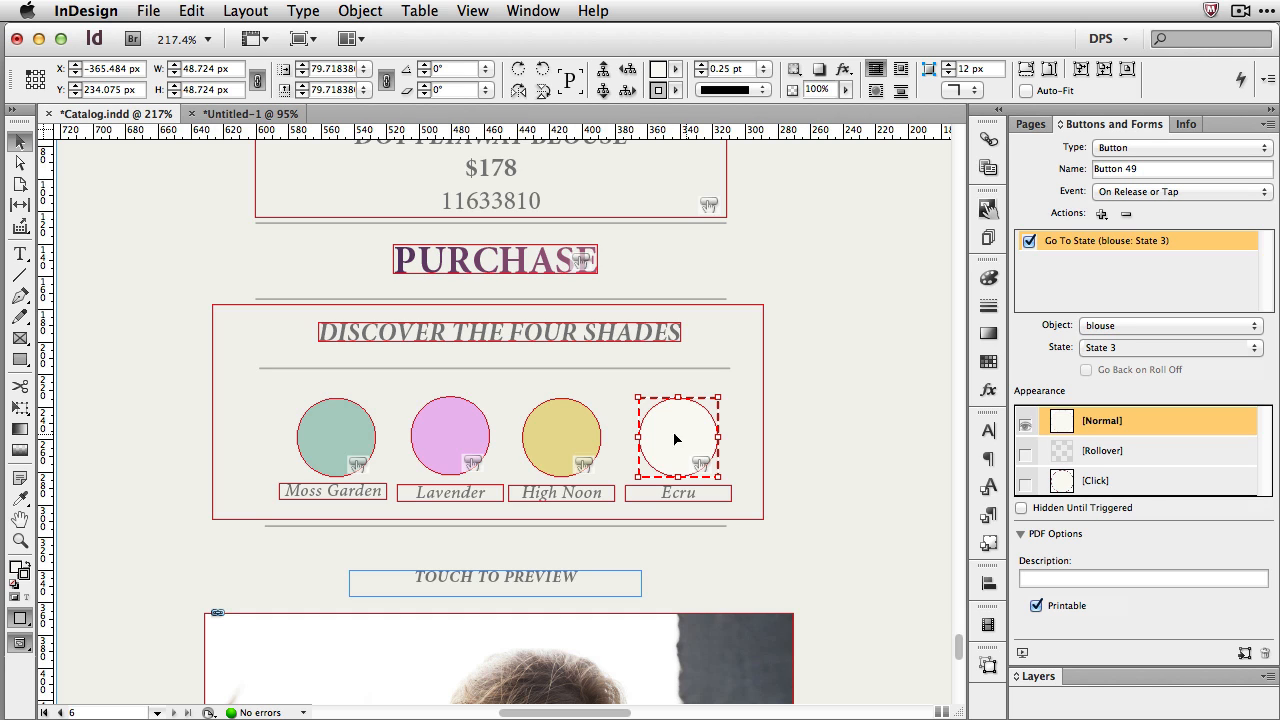
Step: Select the High Noon and Lavender swatches inside the group to check that their button settings are intact
click(488, 412)
double_click(560, 434)
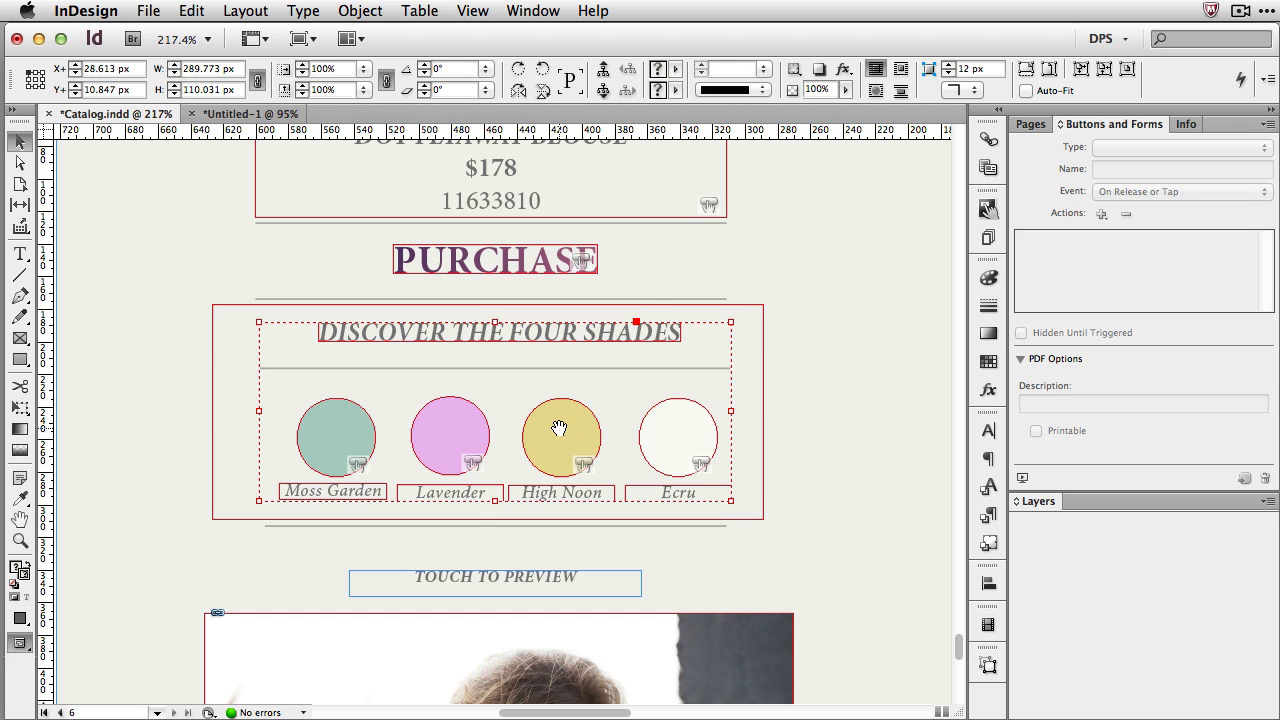
double_click(560, 433)
double_click(560, 433)
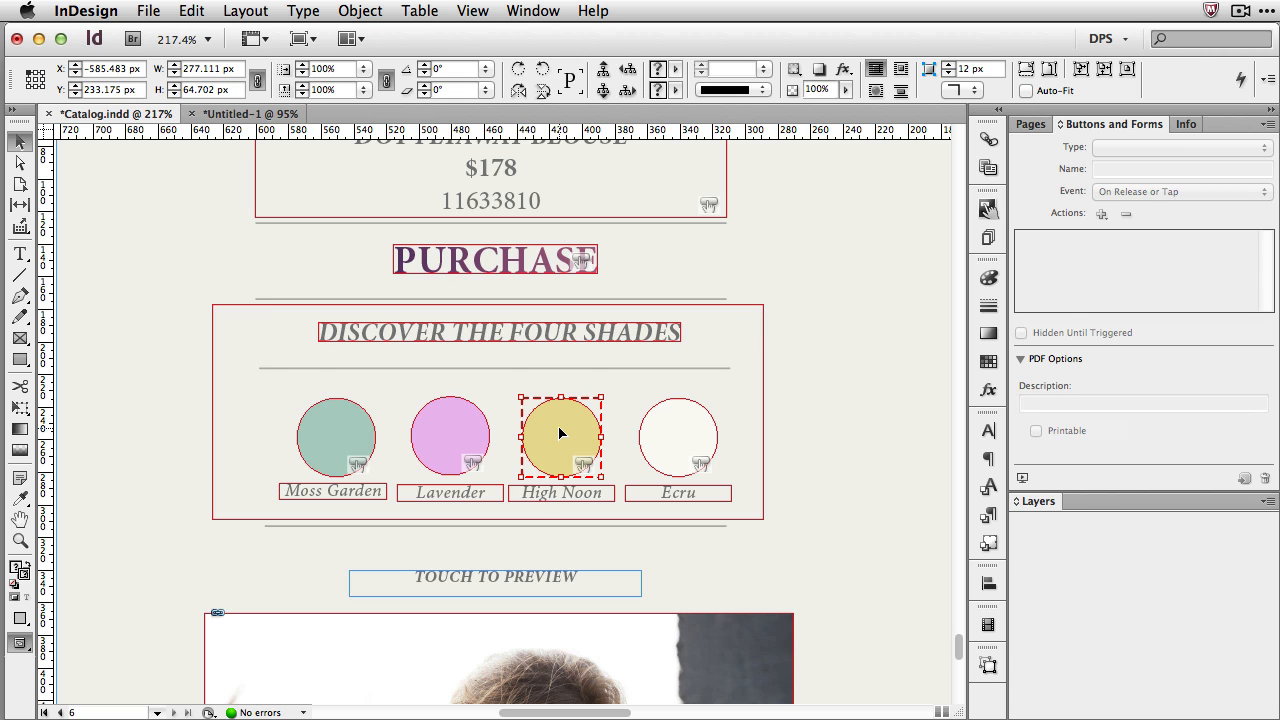
click(452, 433)
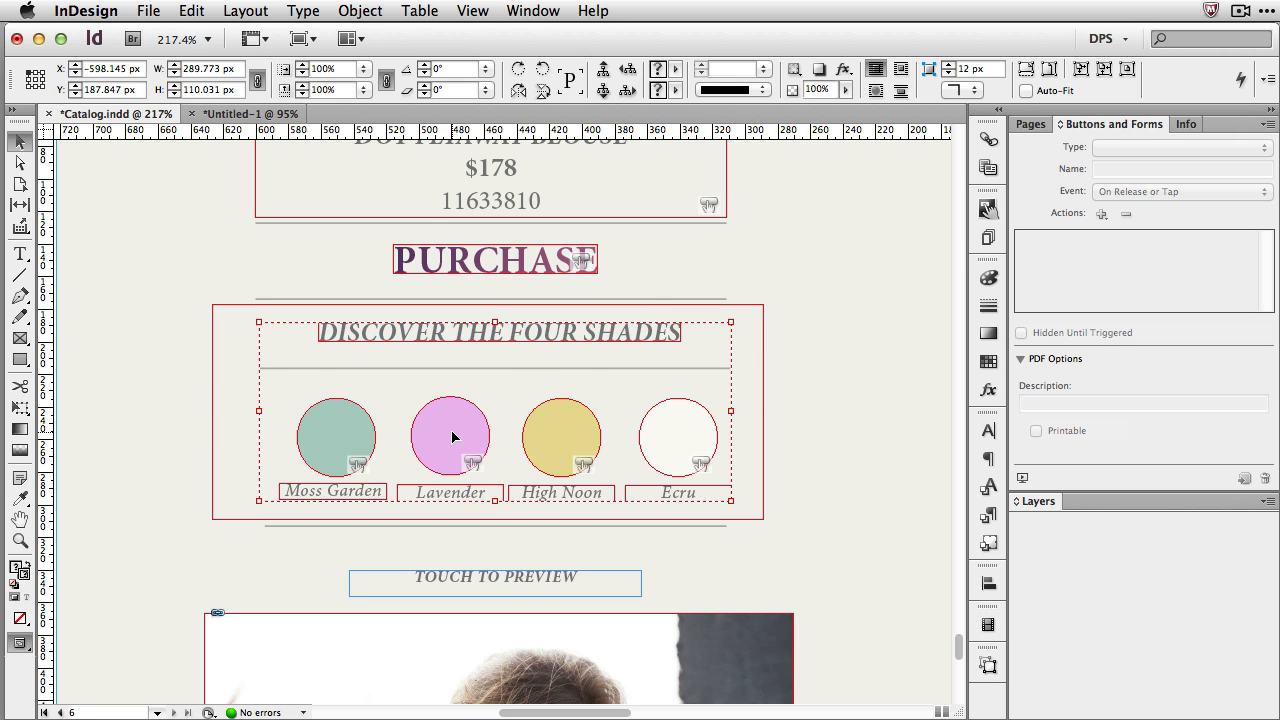
double_click(452, 437)
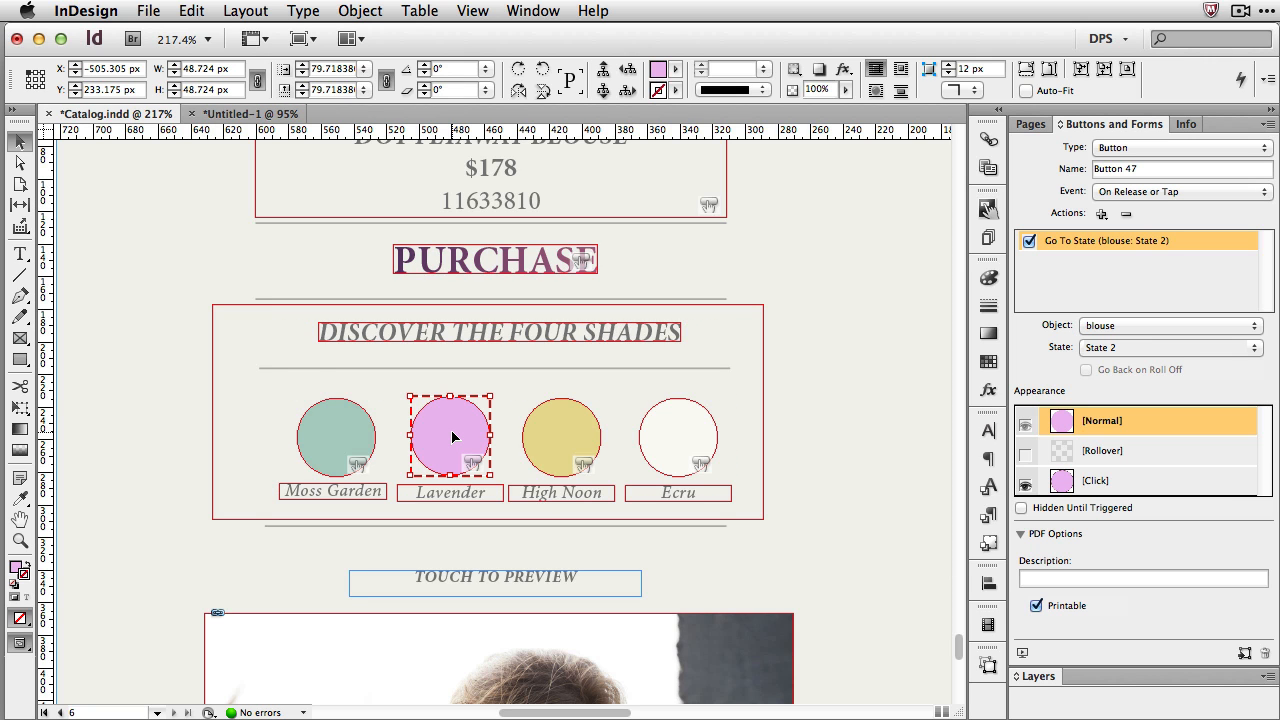
click(867, 465)
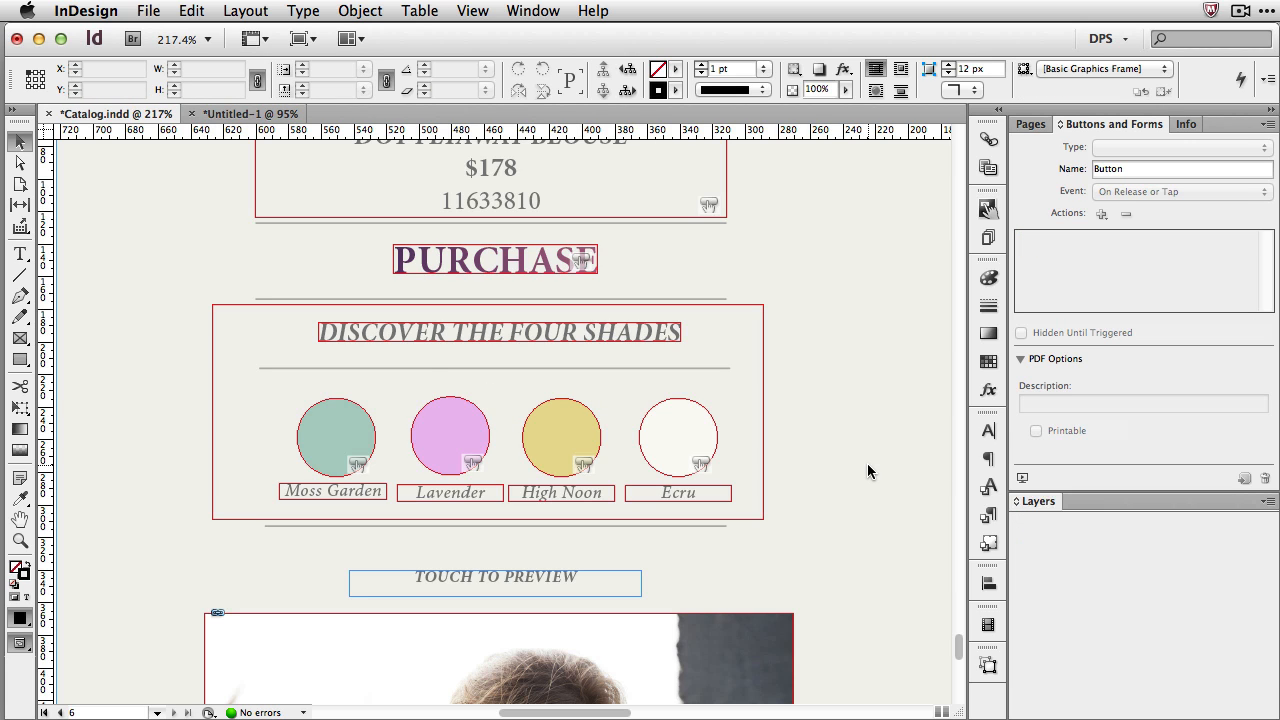
Step: Show the two placeholder rectangles again and delete both from the scroll frame's group, keeping only the swatch group
click(1038, 501)
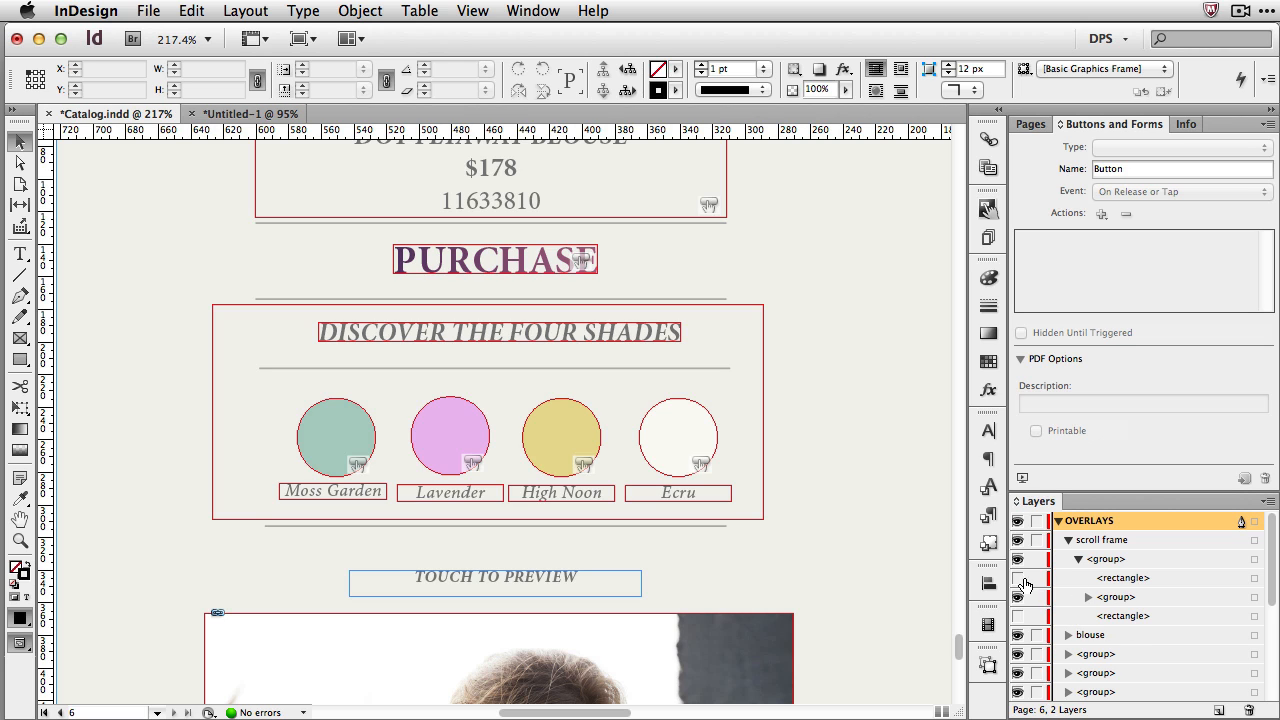
click(1017, 580)
click(1017, 616)
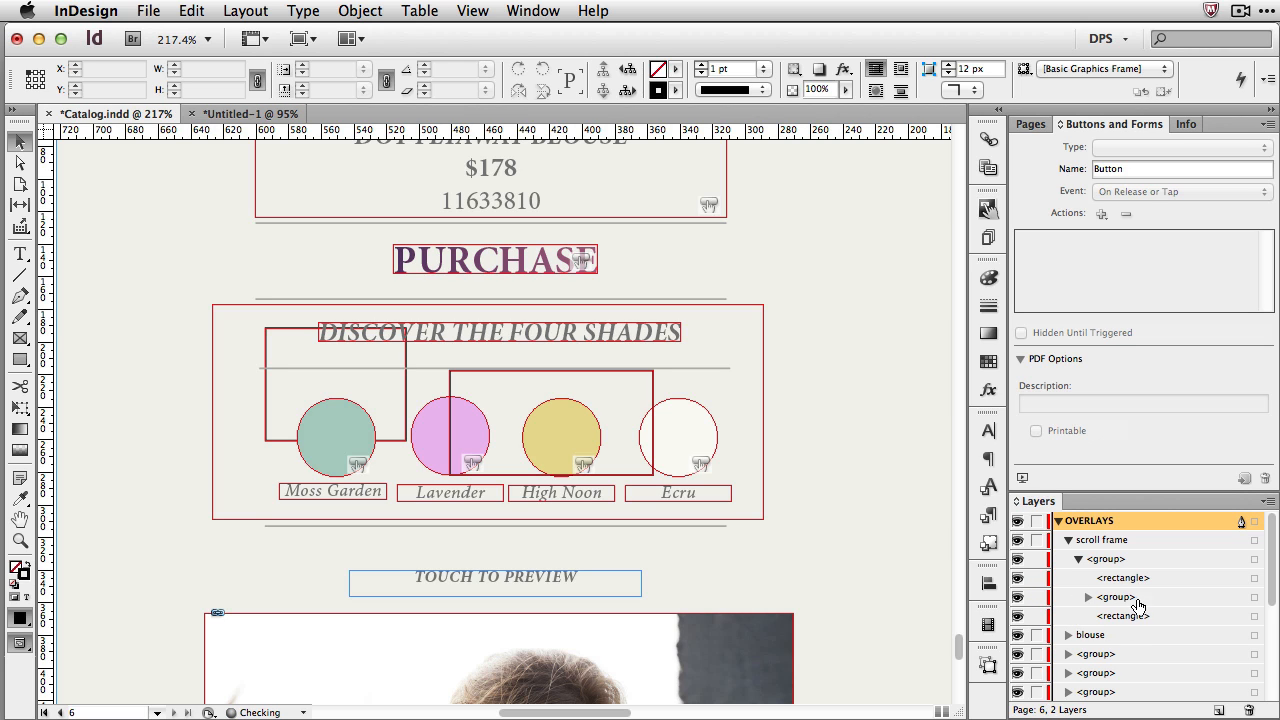
click(1255, 579)
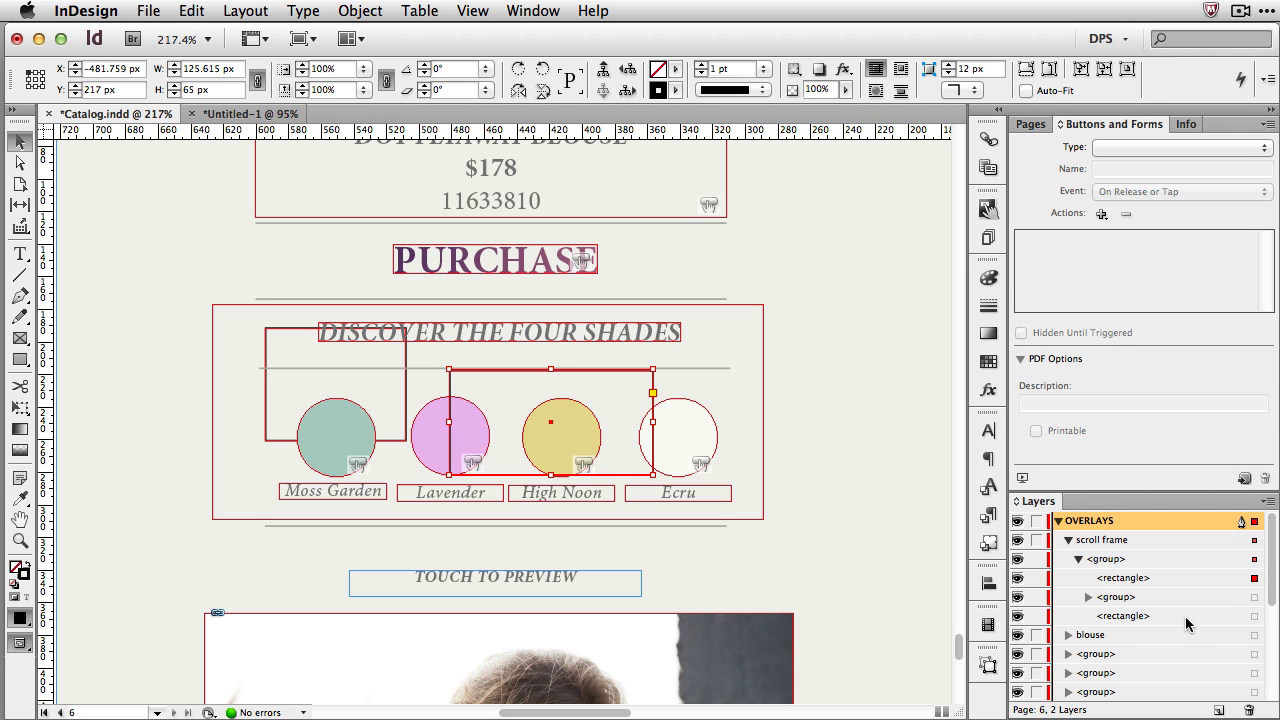
key(Delete)
click(1255, 597)
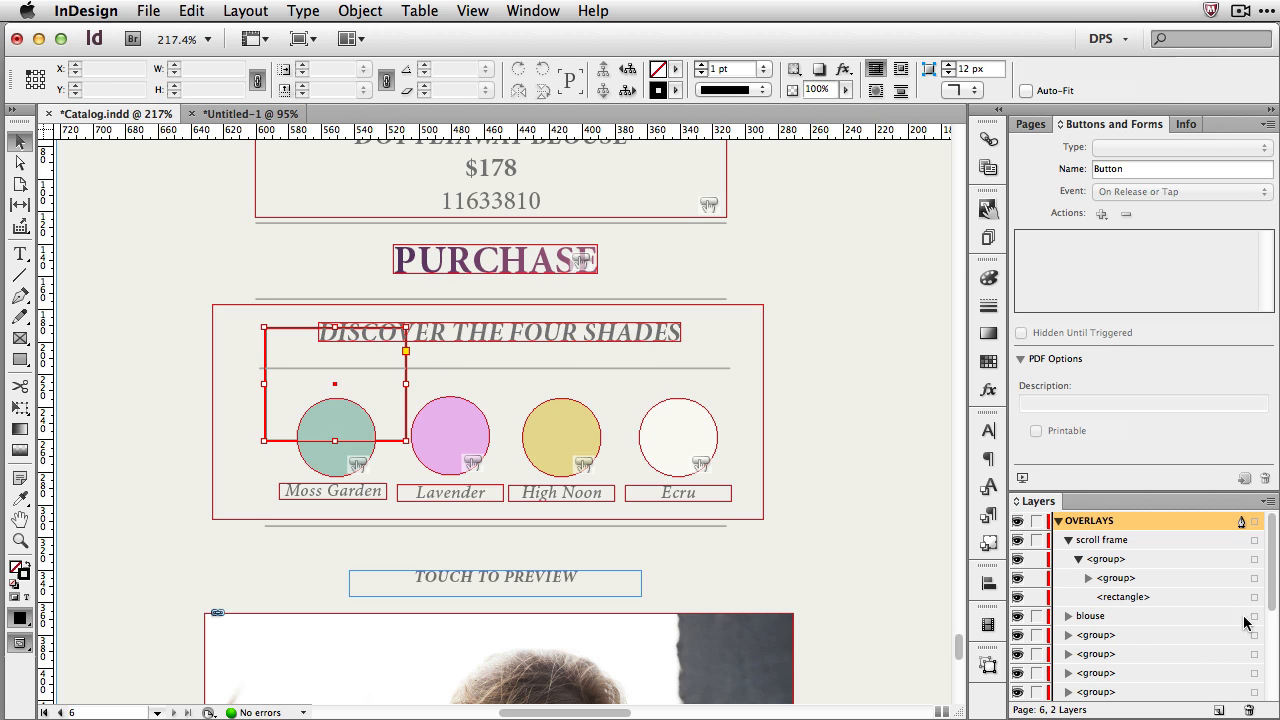
key(Delete)
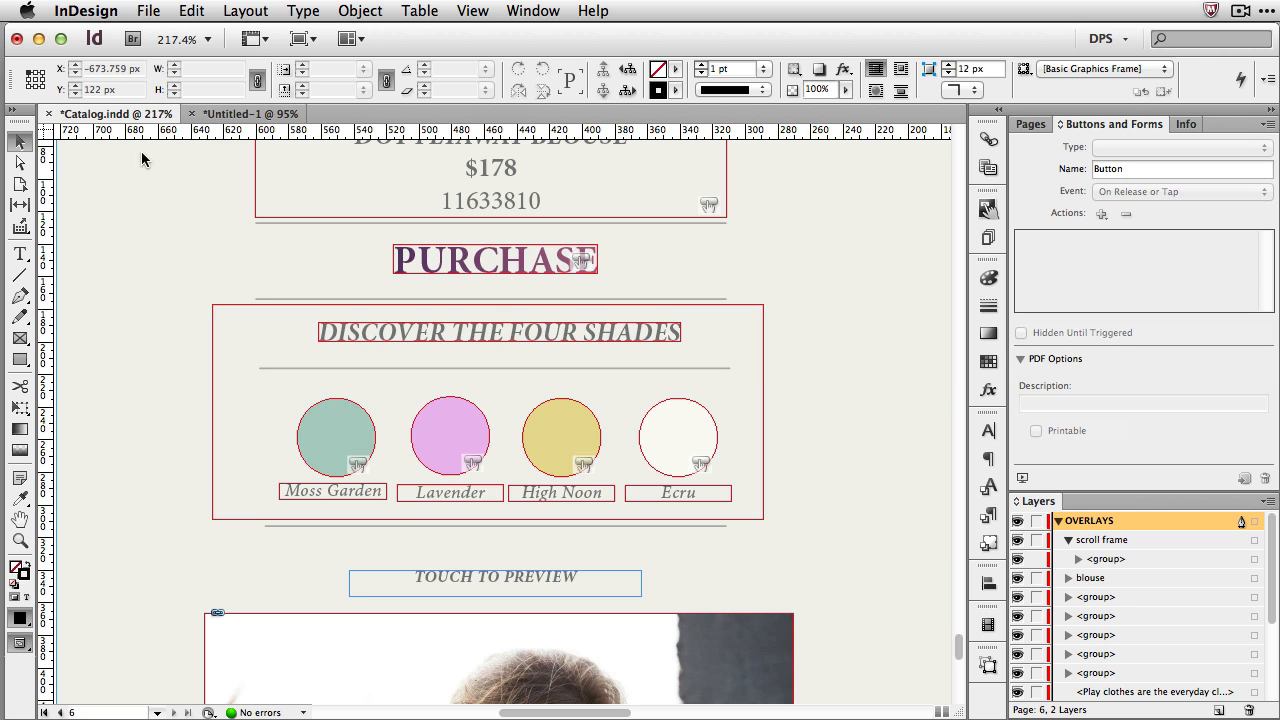
Step: Move the swatch group down about 100 px inside the scroll frame, placing its heading near the frame's lower edge
drag(487, 411, 516, 581)
click(851, 434)
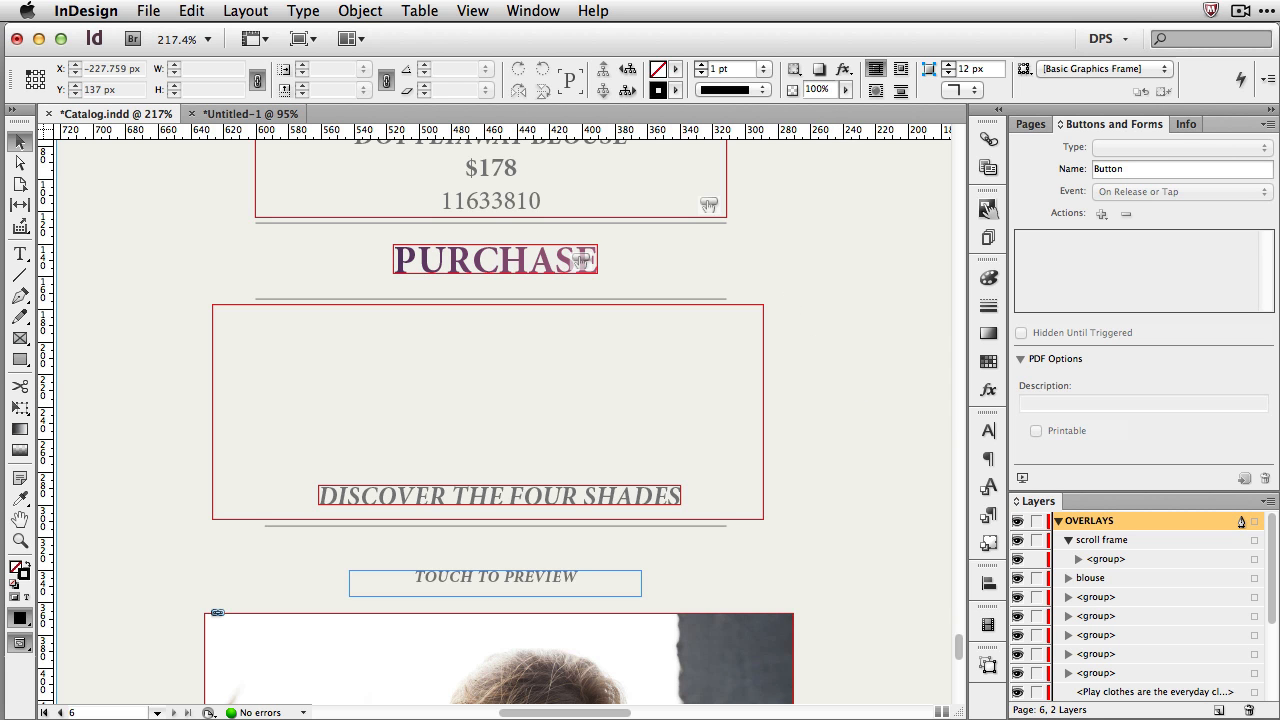
click(1238, 12)
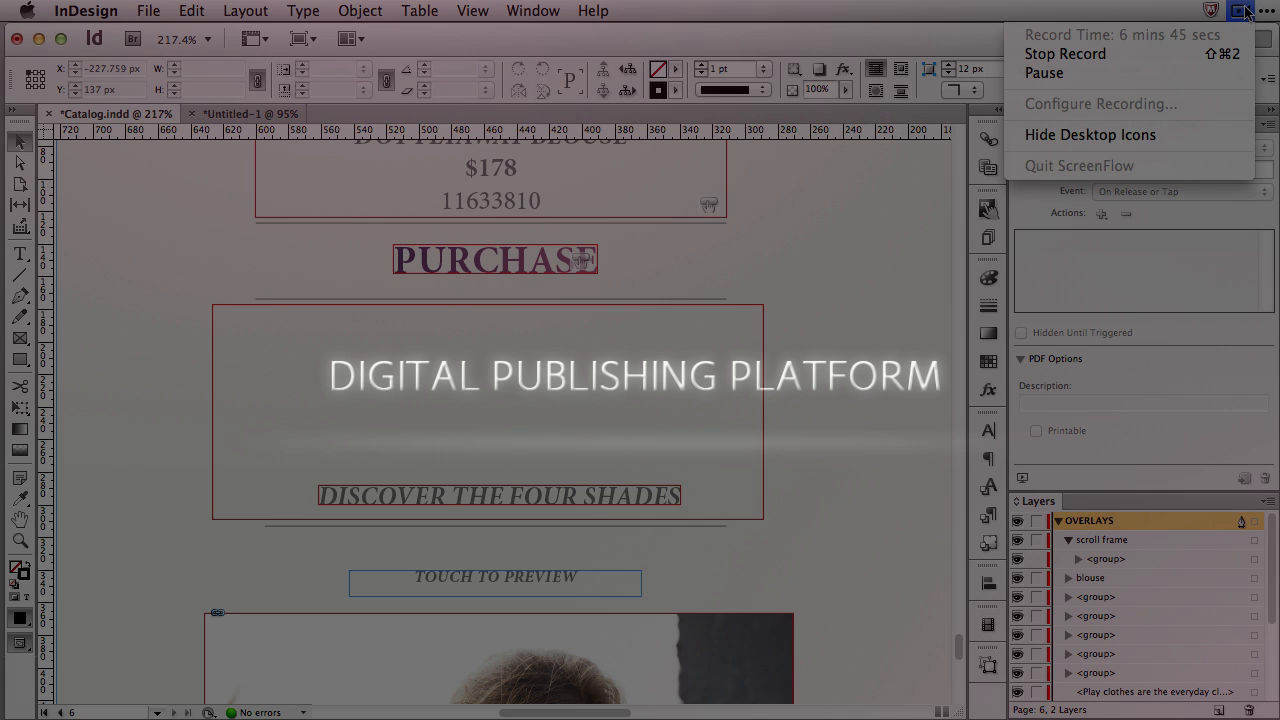